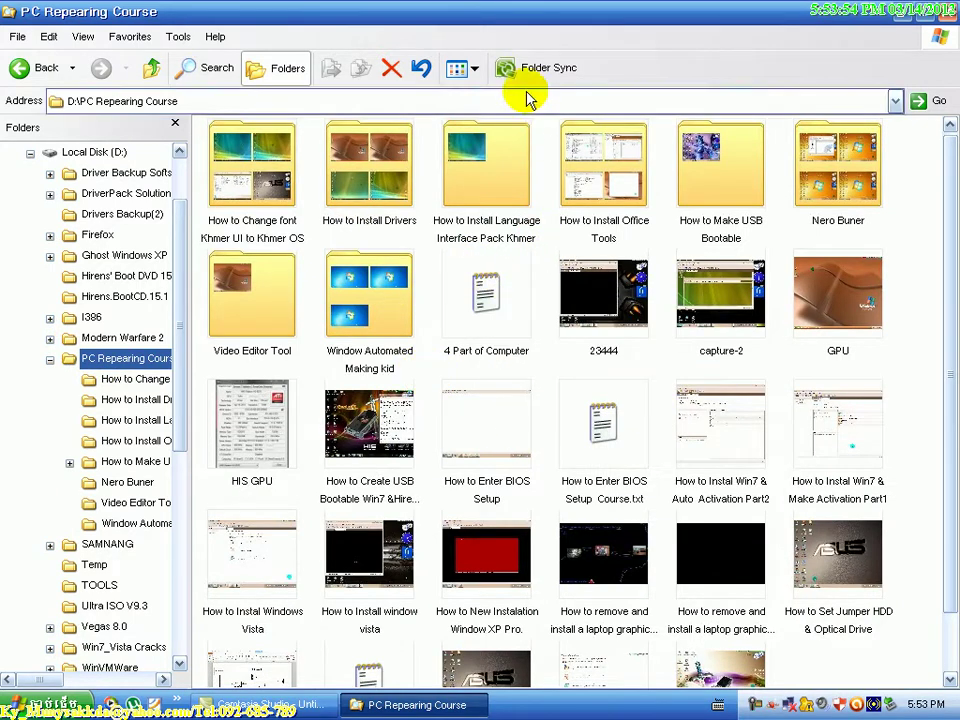
List the PC Repearing Course folder in details view and open the Office Tools text file from How to Install Office Tools
click(466, 69)
click(482, 186)
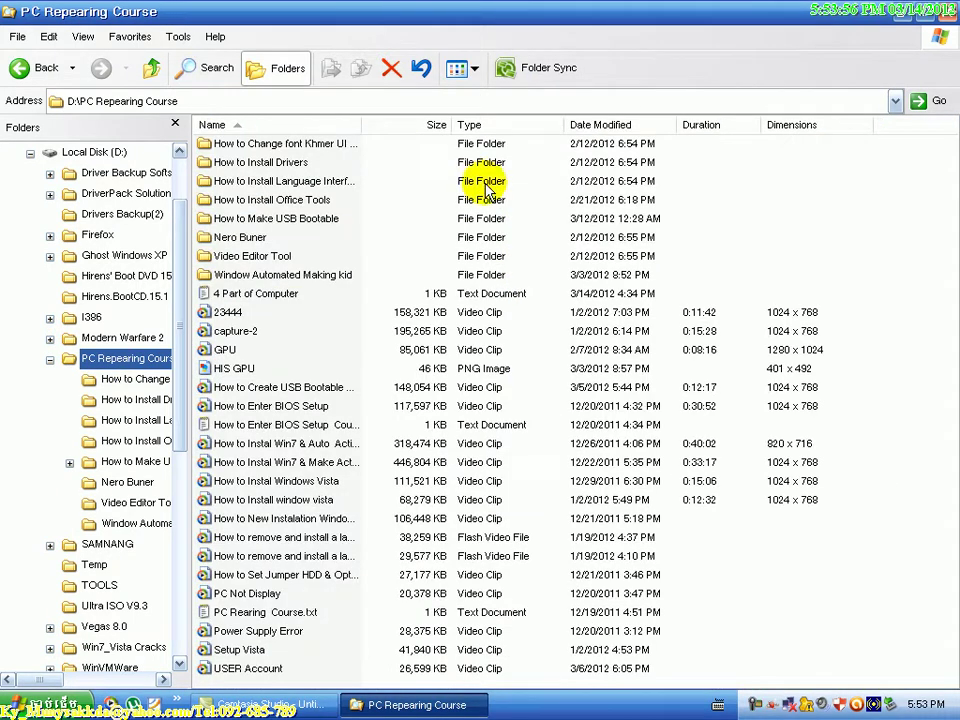
click(300, 200)
double_click(300, 200)
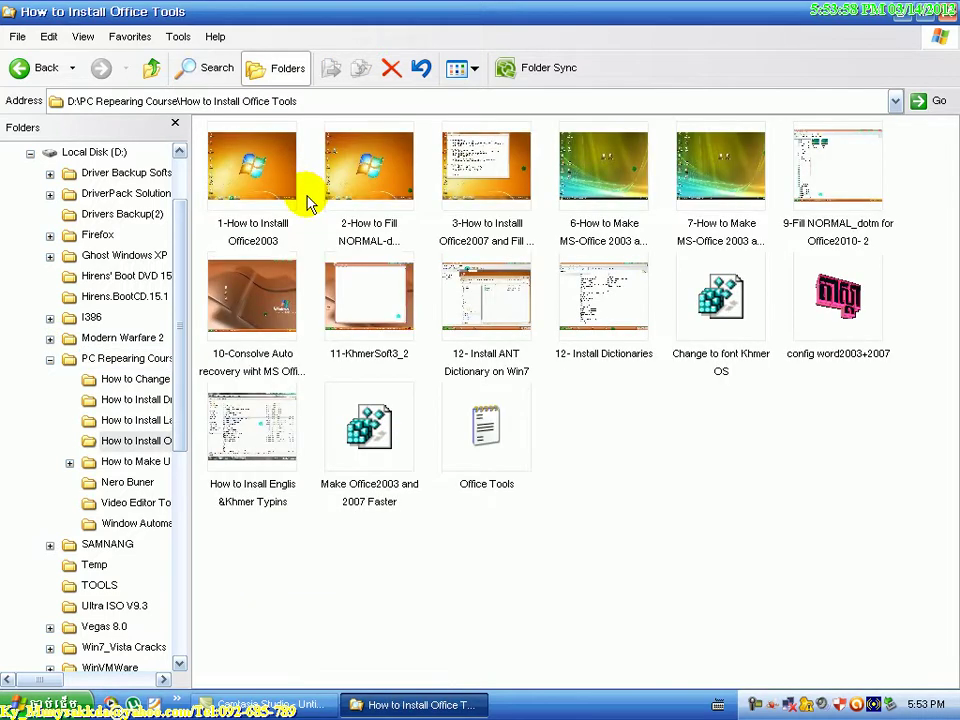
double_click(487, 450)
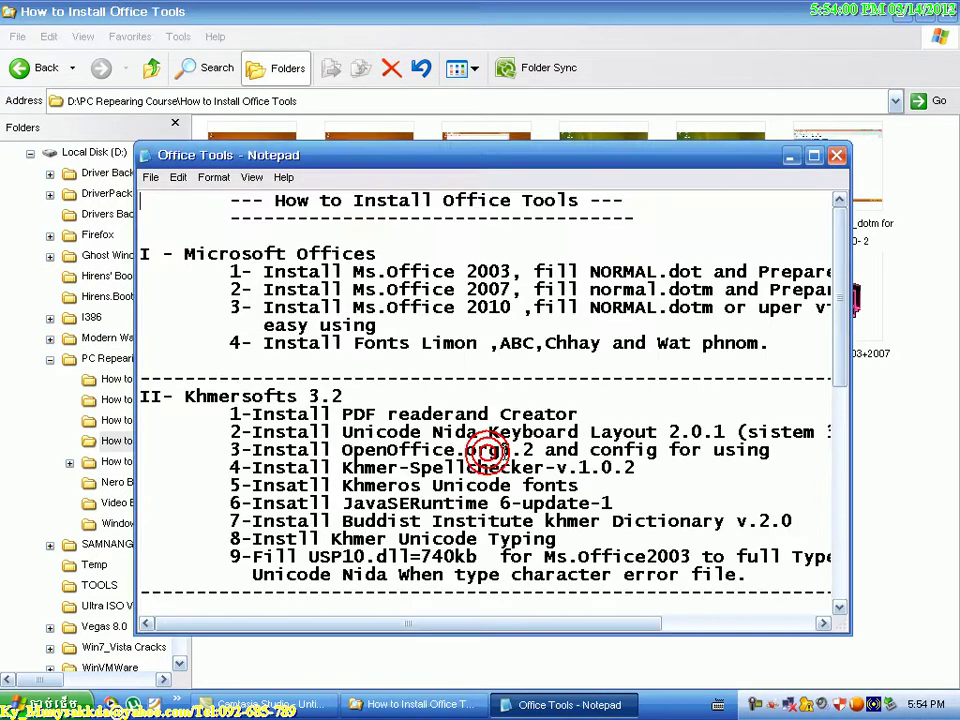
Read the Accounting section at the end of the Office Tools notes and minimize the notes and folder windows
drag(842, 242, 816, 495)
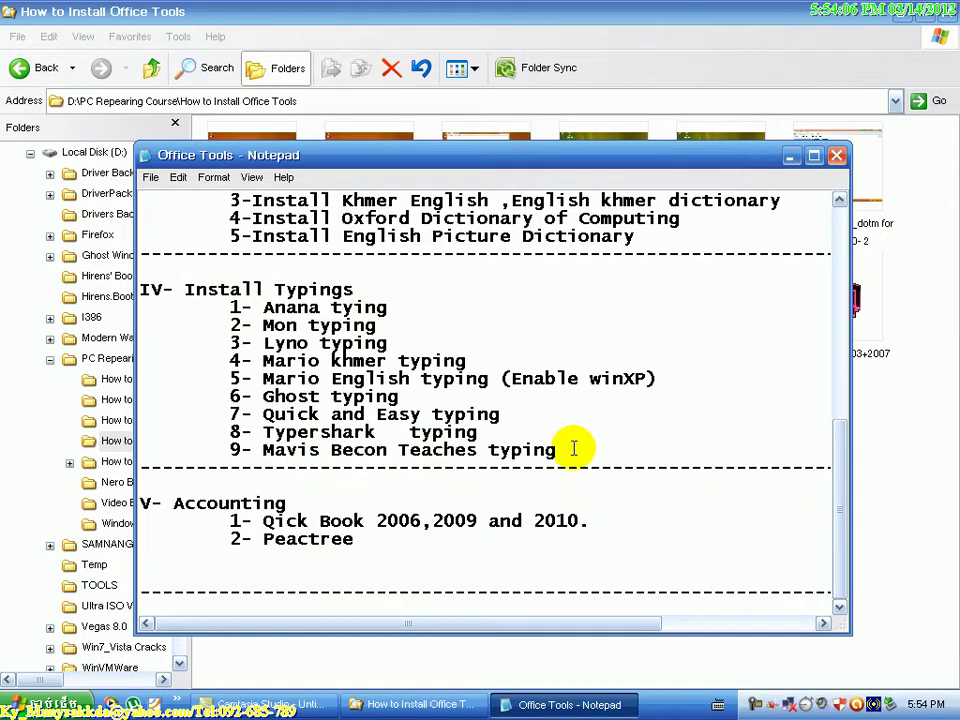
drag(298, 508, 181, 510)
click(313, 511)
click(378, 533)
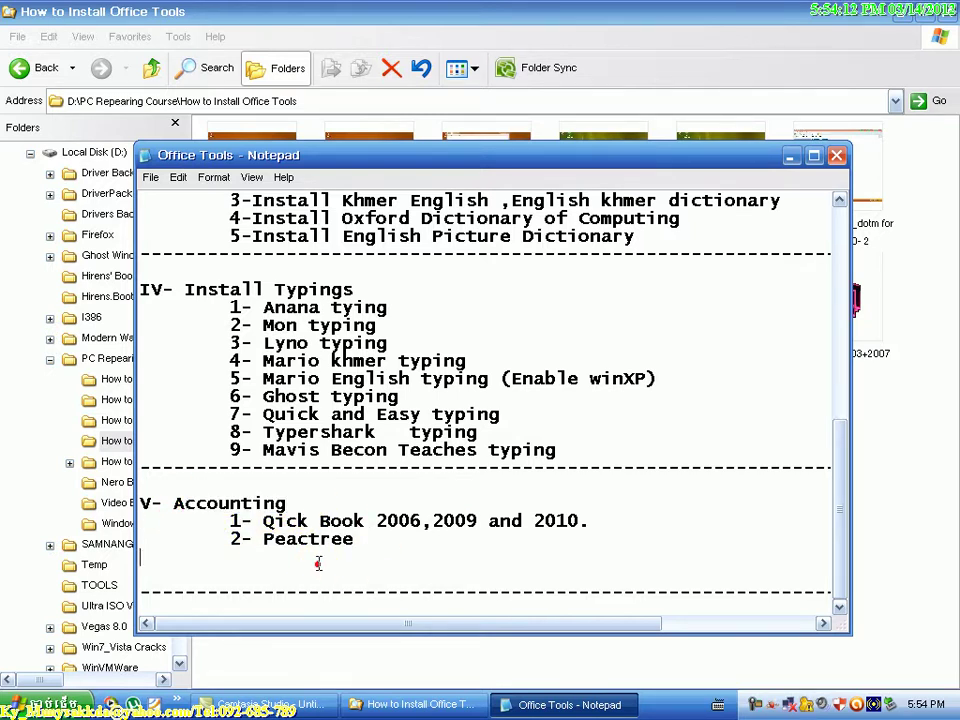
click(790, 158)
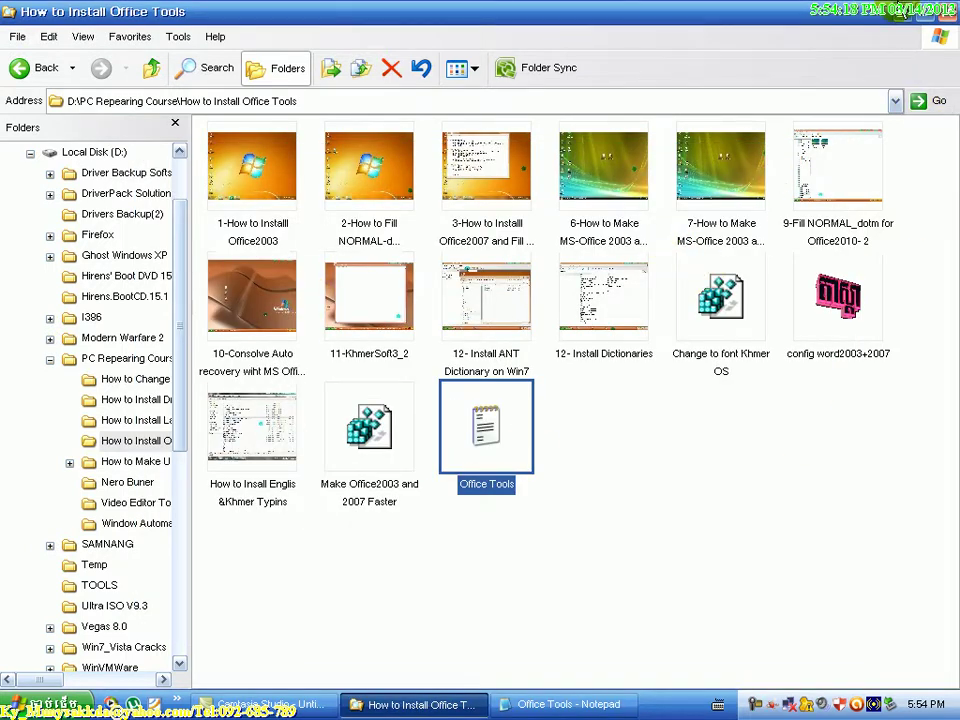
click(903, 11)
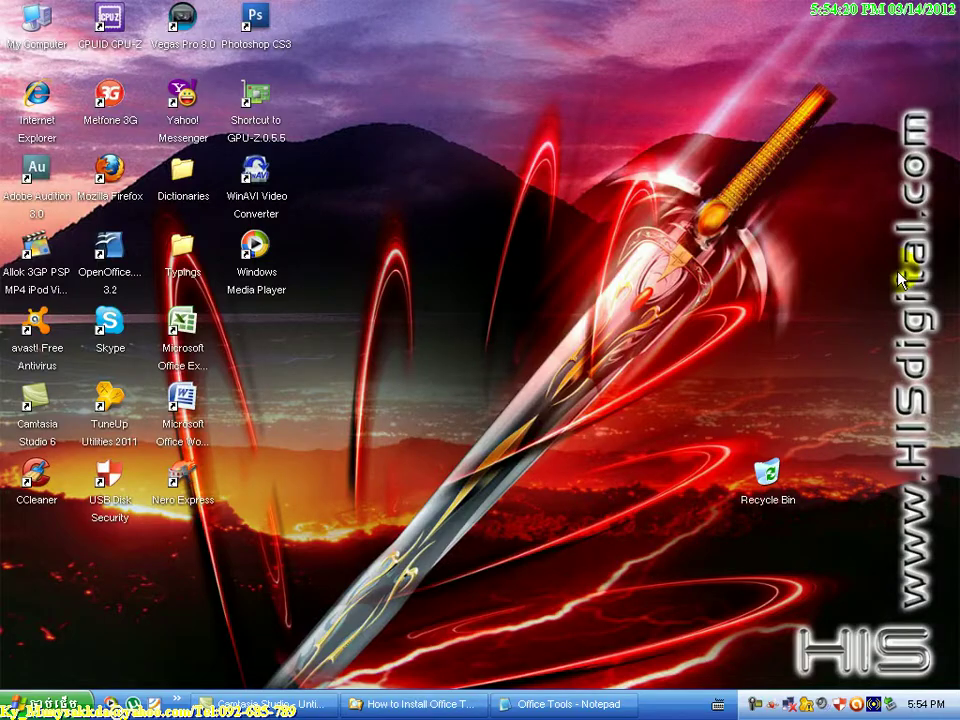
Open a new file browser window at the All Offices folder on DATA1 (F:)
key(super+e)
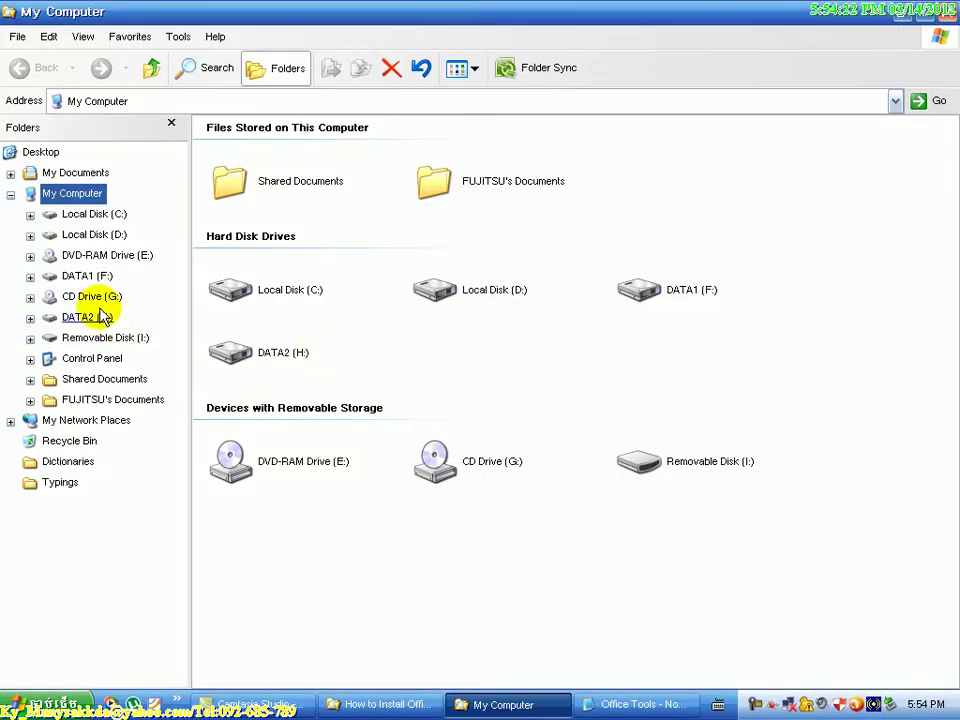
click(94, 300)
click(578, 386)
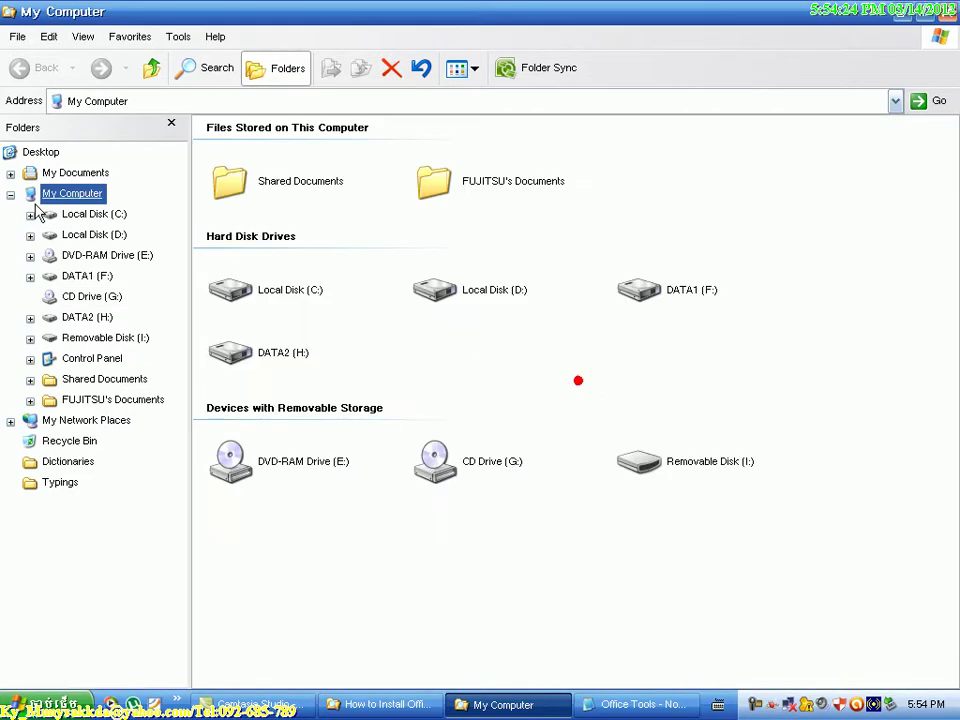
click(86, 273)
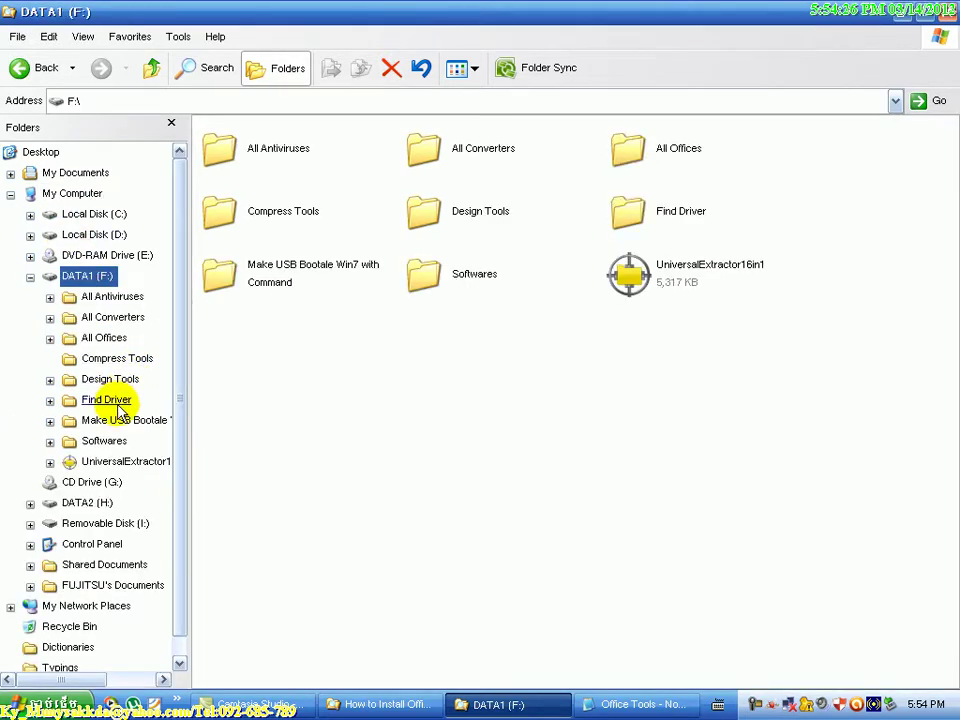
click(103, 337)
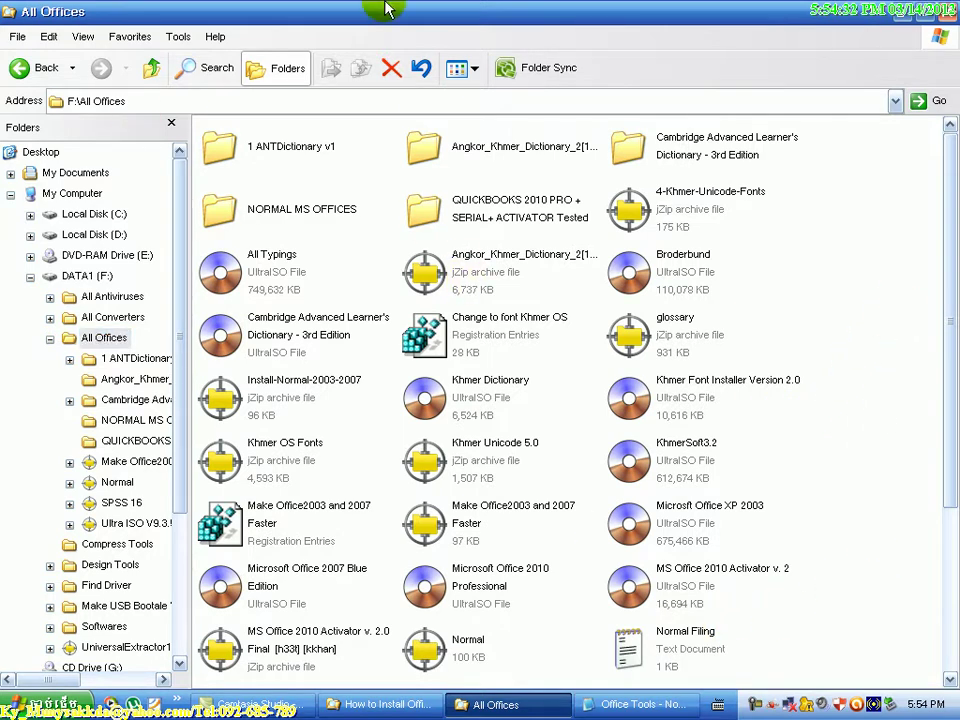
Show the All Offices contents in details view with the Name column fitted to the longest file name
click(473, 68)
click(481, 187)
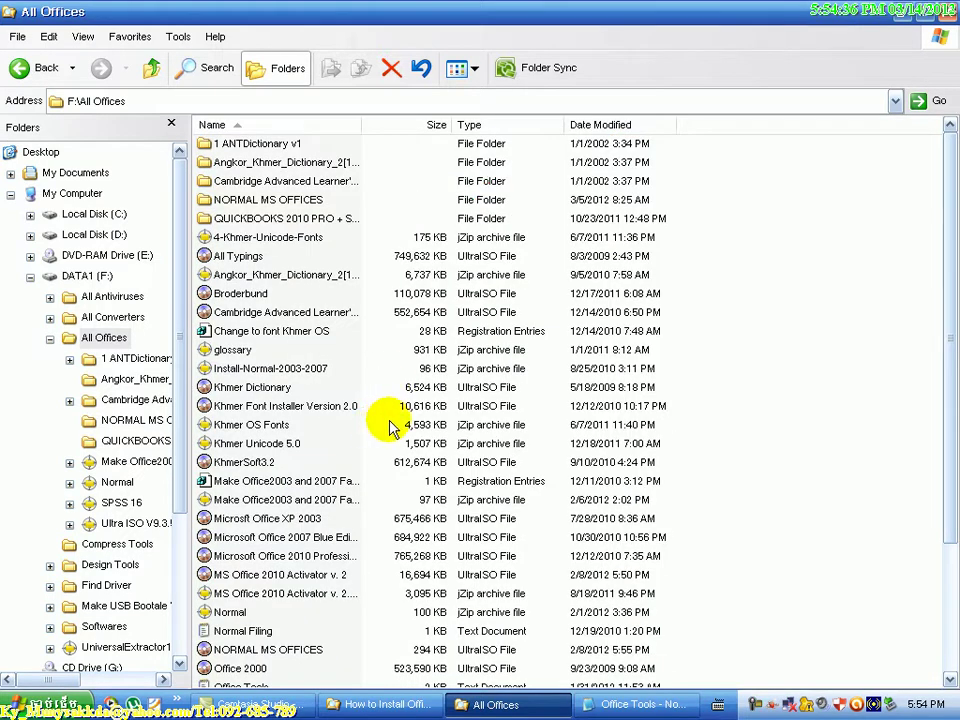
double_click(360, 124)
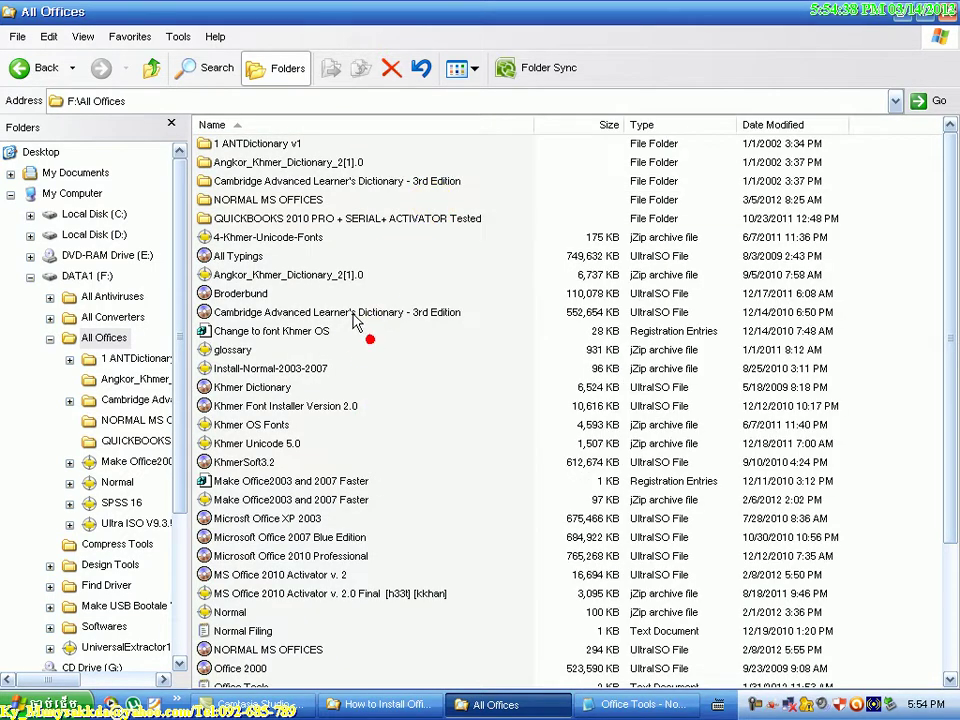
Mount the Quick Book Enterprise 2009 disc image to drive G: with UltraISO
scroll(365, 340, down, 3)
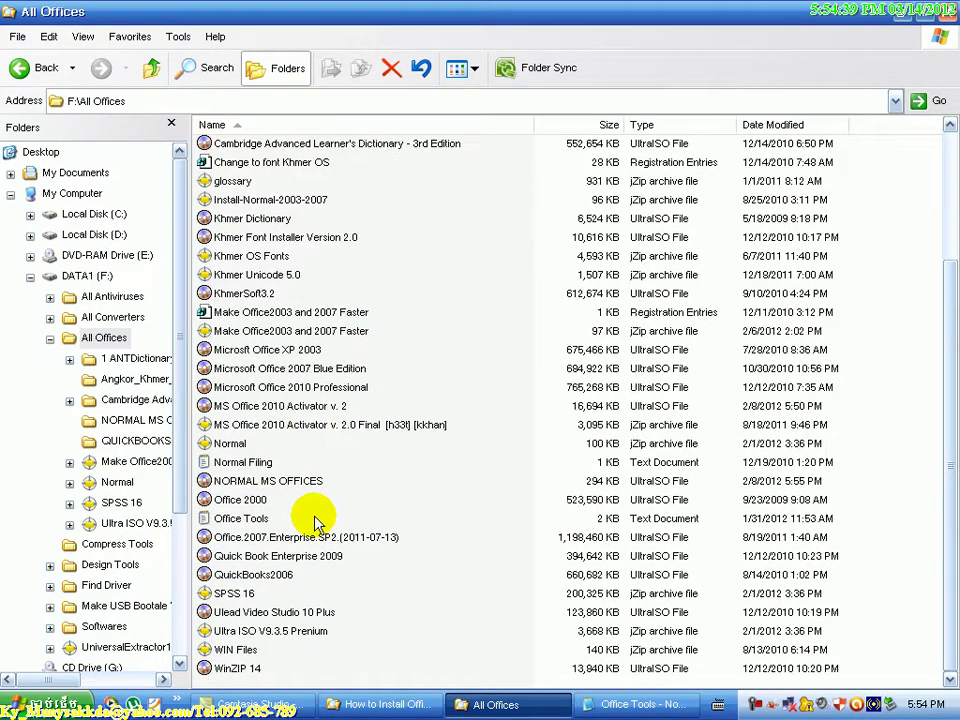
click(283, 578)
click(273, 560)
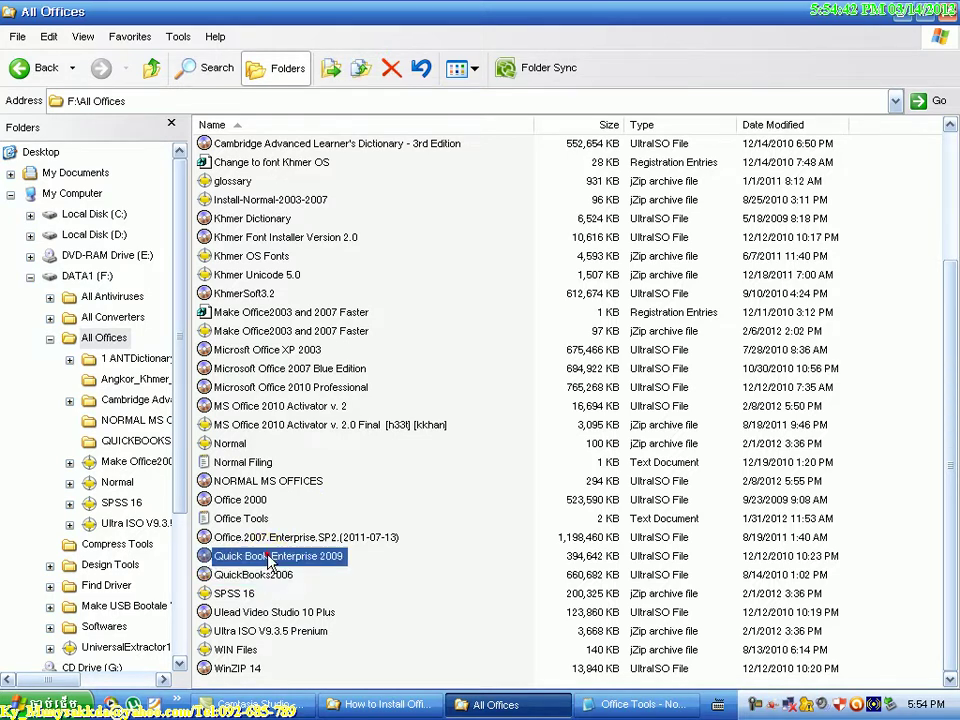
right_click(270, 556)
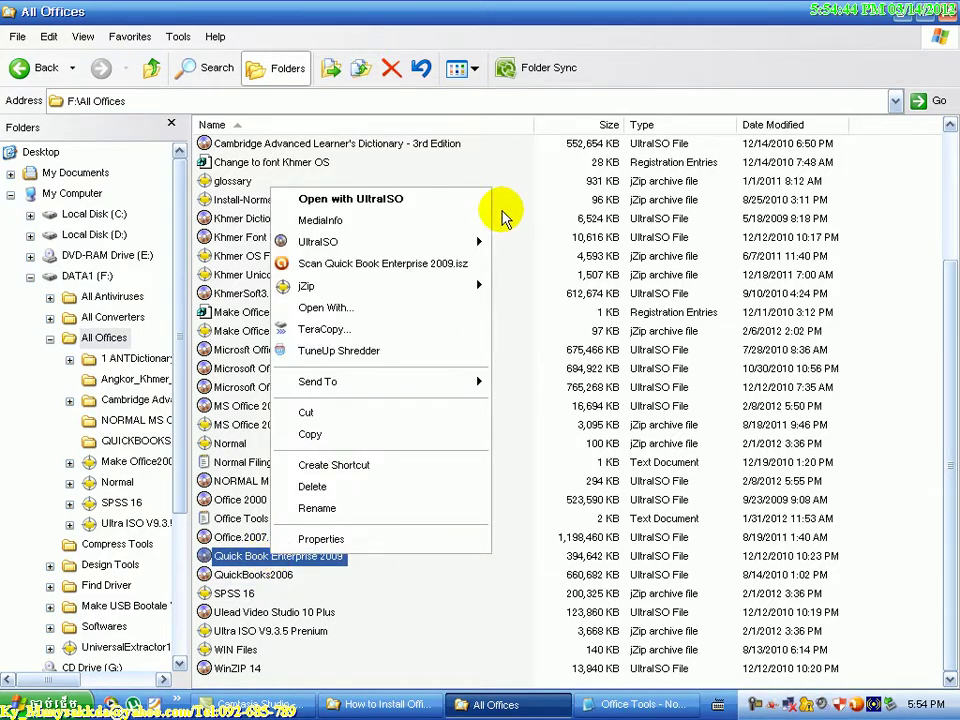
mouse_move(439, 242)
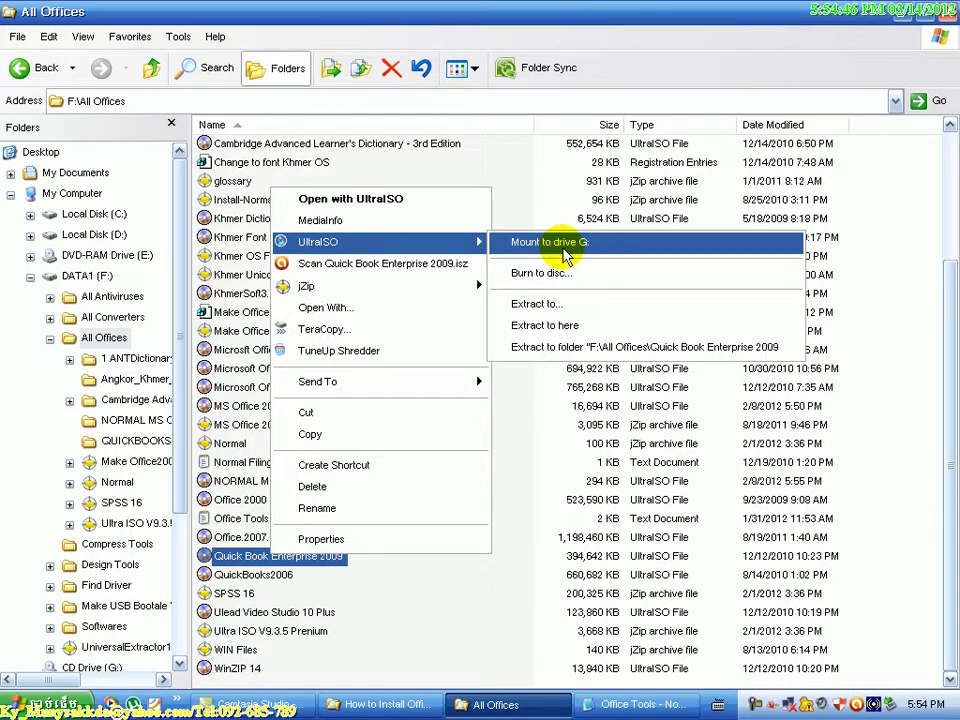
click(566, 254)
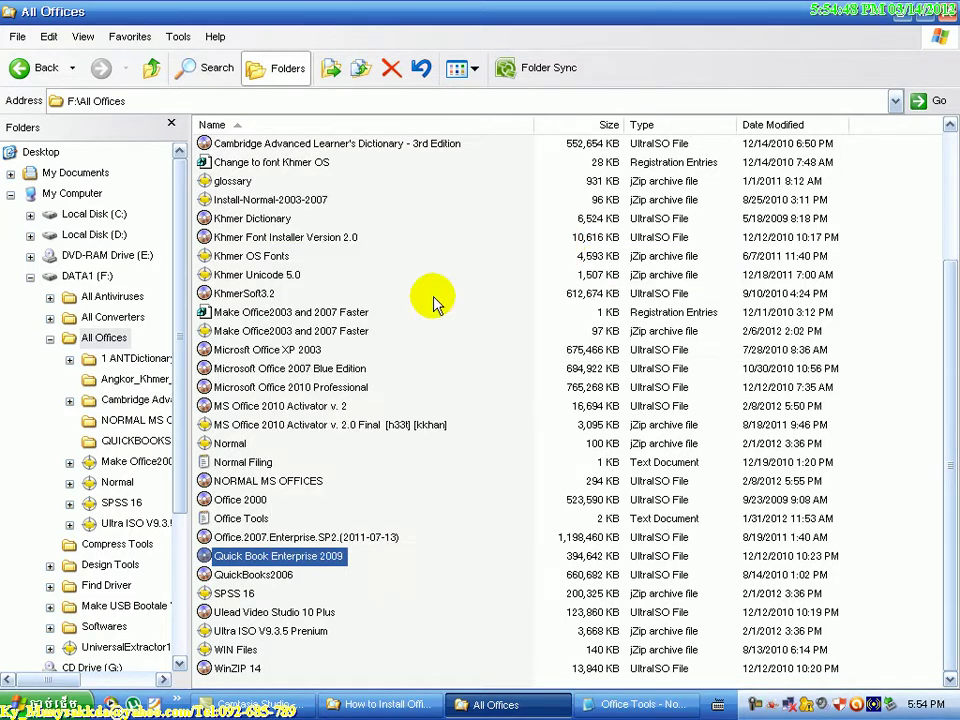
Run LAUNCH from the mounted CD Drive (G:) and start the QuickBooks Enterprise Solutions 9.0 trial installation
click(30, 276)
click(110, 338)
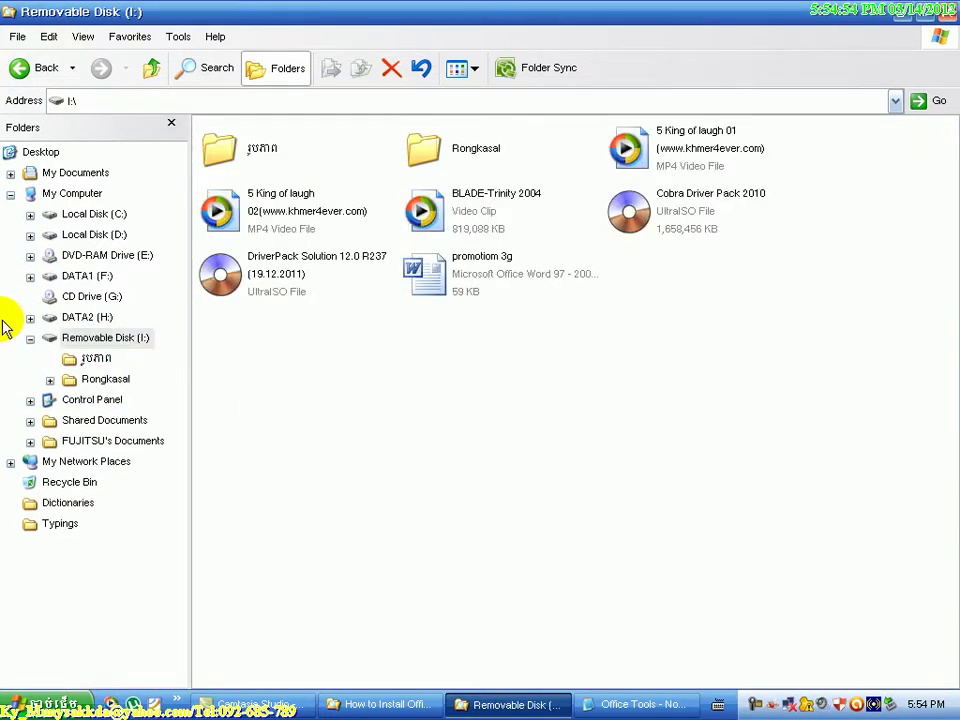
click(98, 278)
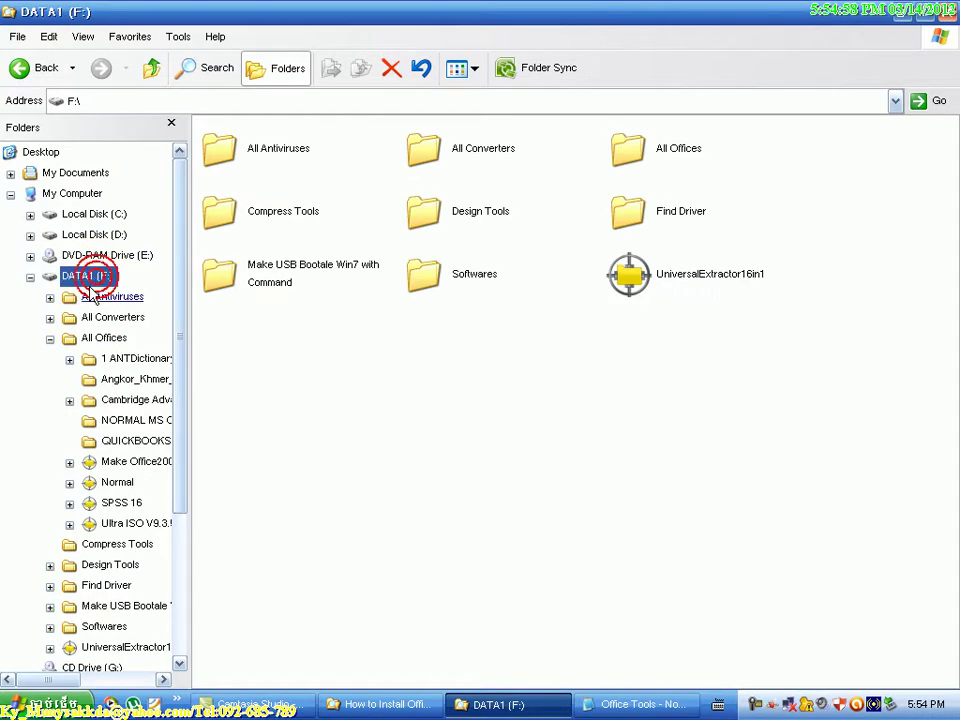
click(30, 276)
click(95, 296)
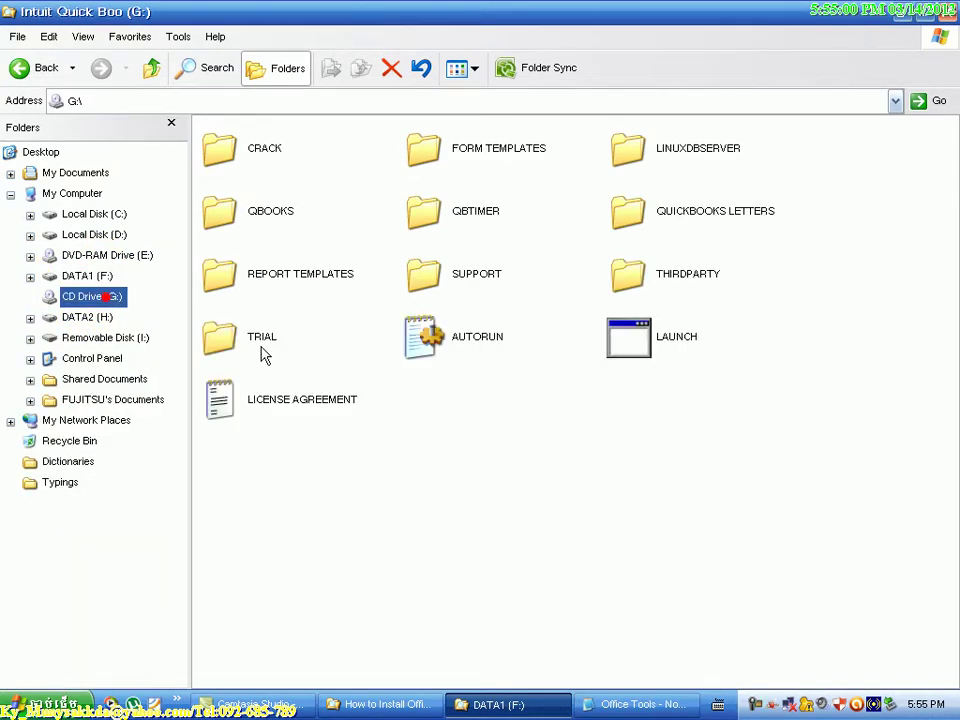
click(641, 343)
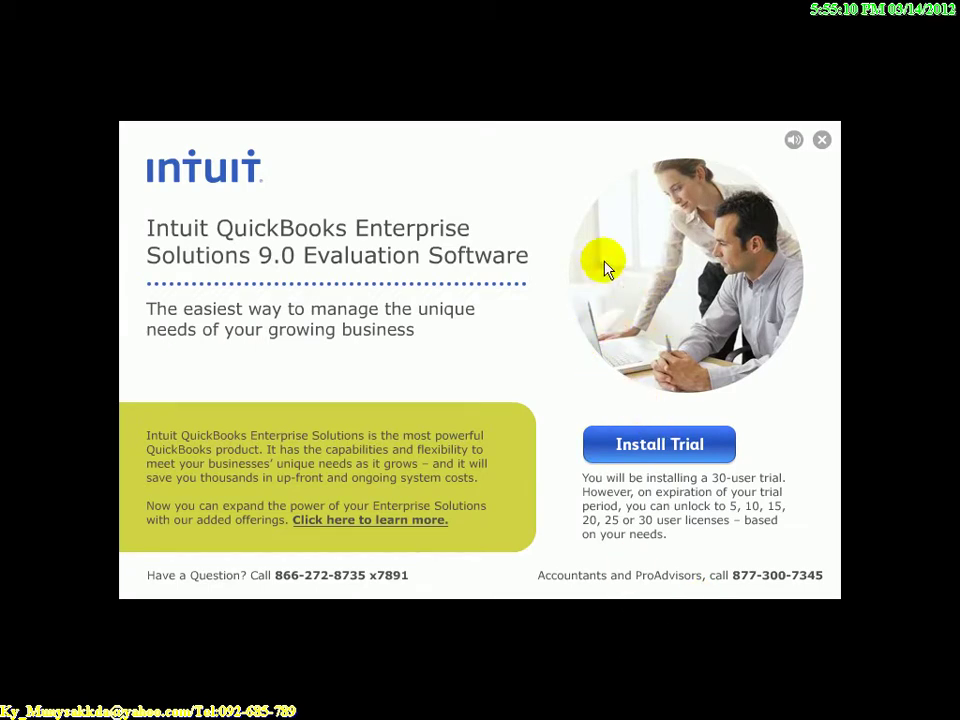
click(659, 449)
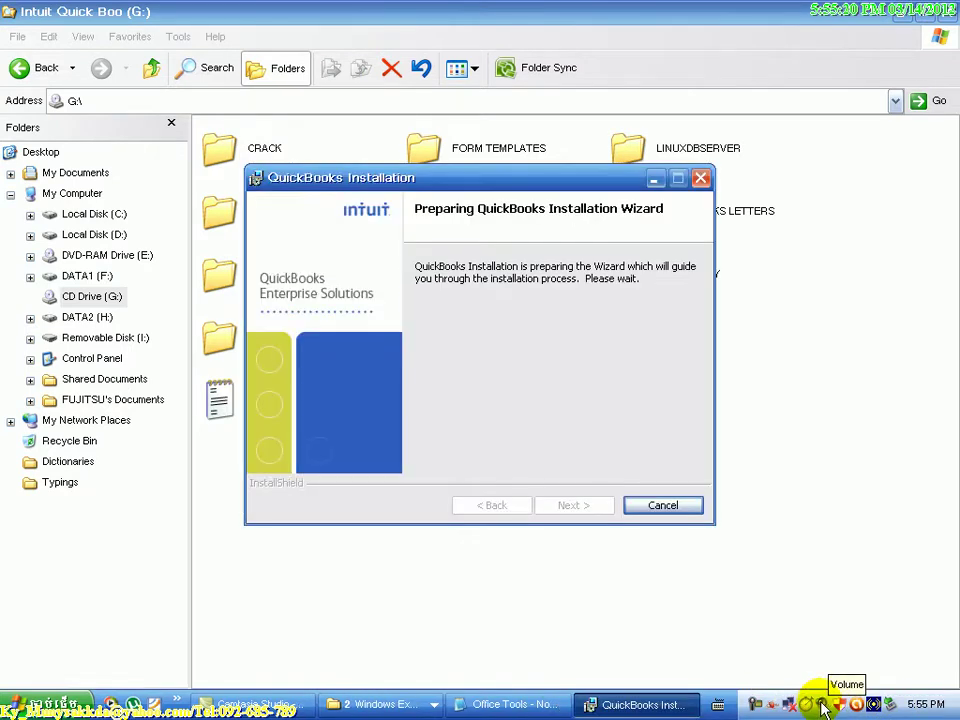
Lower the Wave volume in the system volume mixer and minimize the mixer
double_click(822, 708)
drag(306, 318, 311, 338)
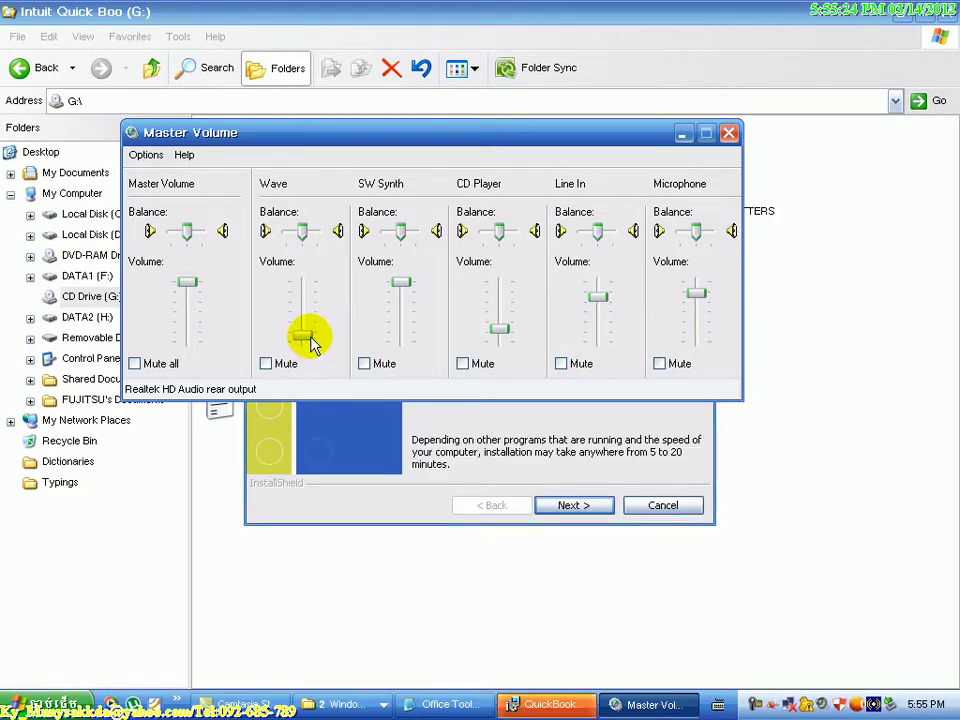
click(682, 133)
Continue past the installer's welcome page and accept the QuickBooks license agreement
click(575, 505)
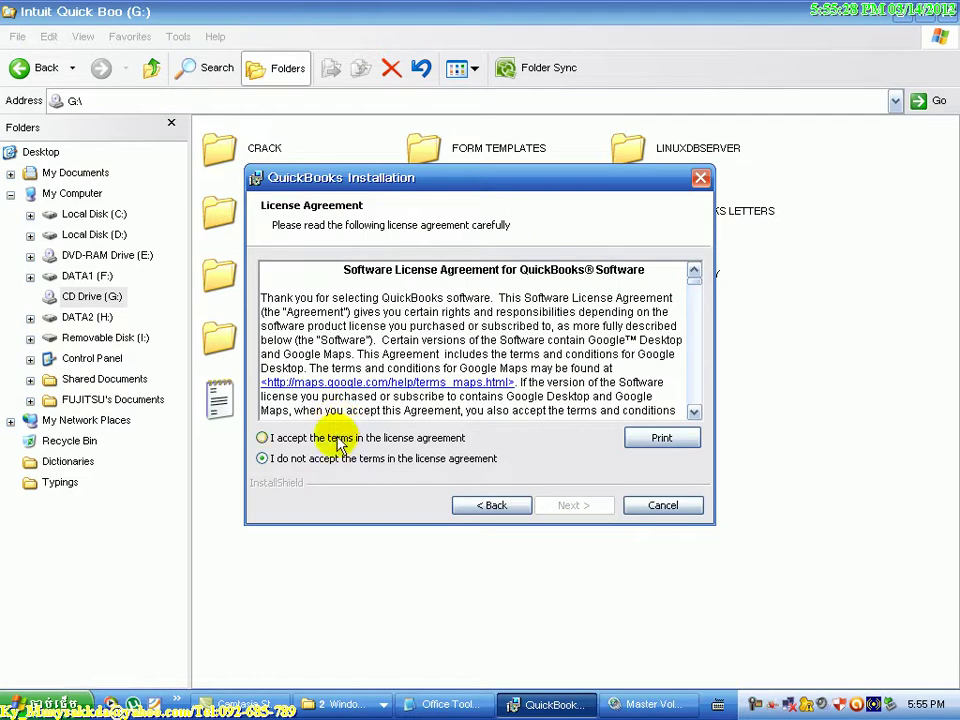
click(340, 440)
click(577, 505)
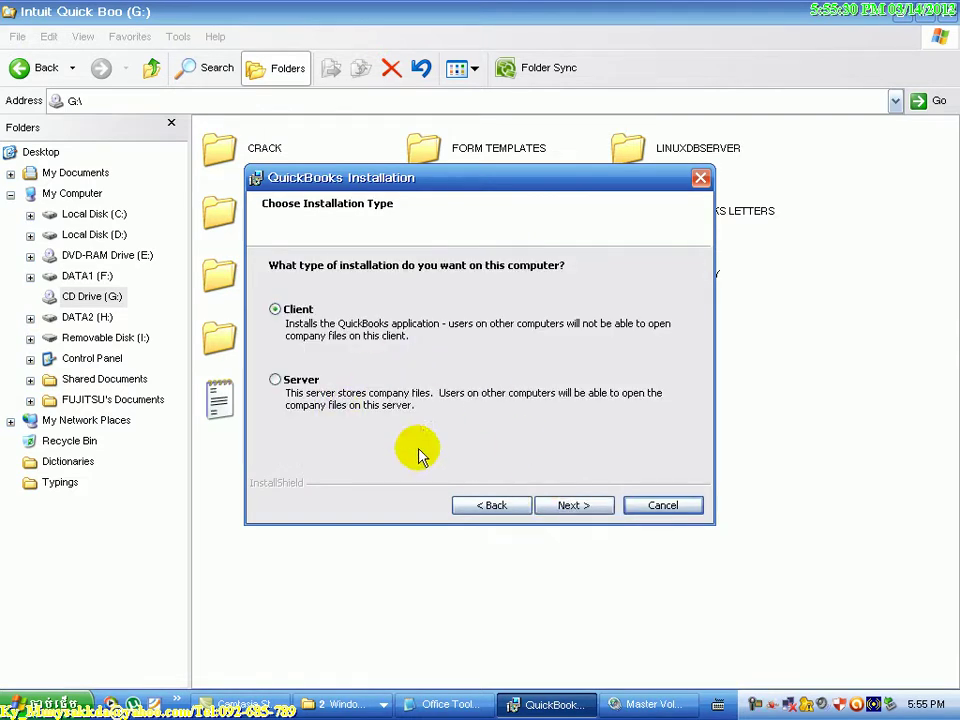
Choose the Client installation type and continue with the source code and offer code left blank
click(276, 309)
click(295, 383)
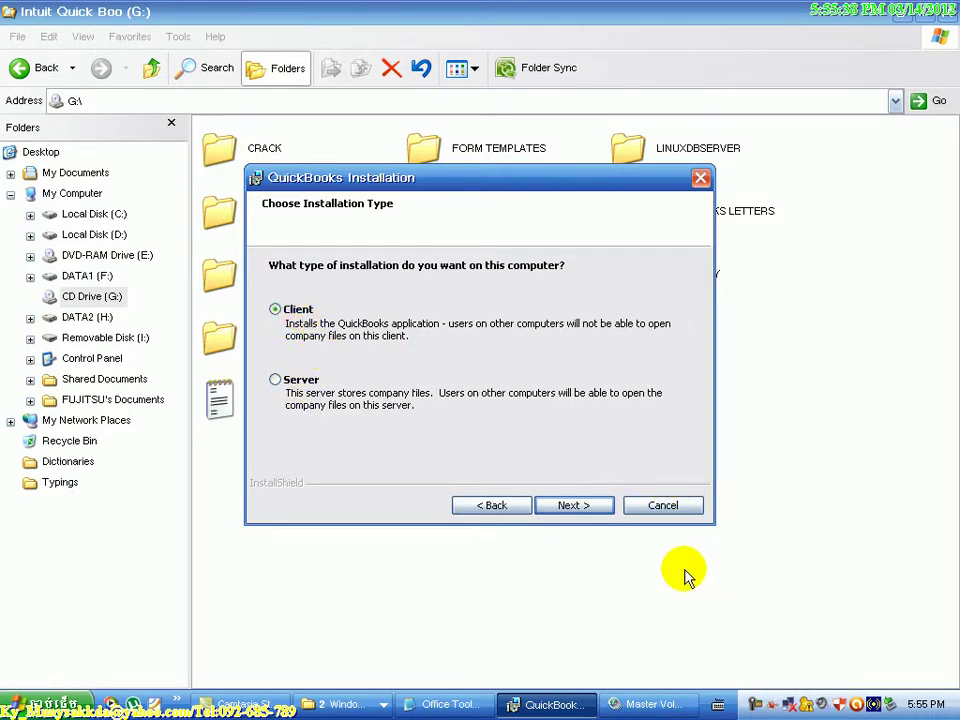
click(574, 506)
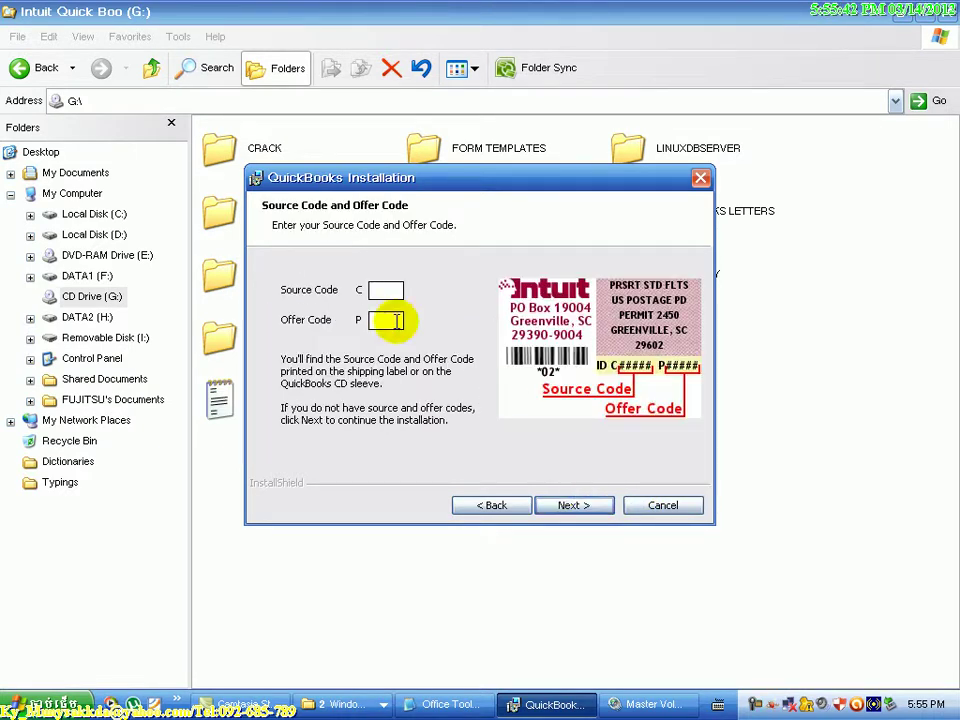
click(596, 506)
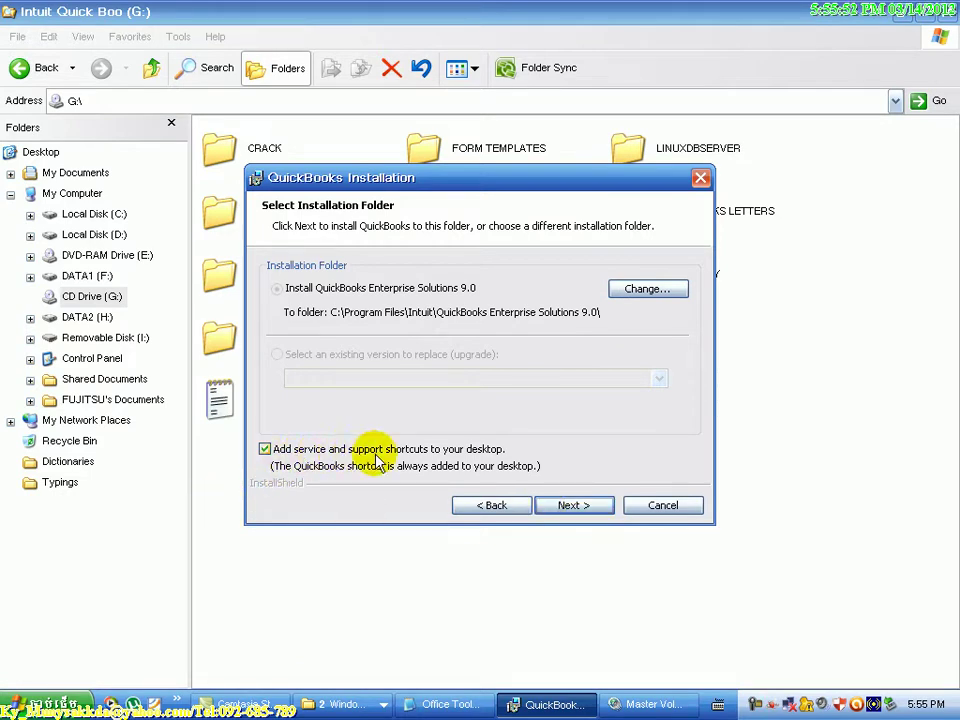
Start installing QuickBooks in the default folder, answering No to using Google Desktop
click(585, 505)
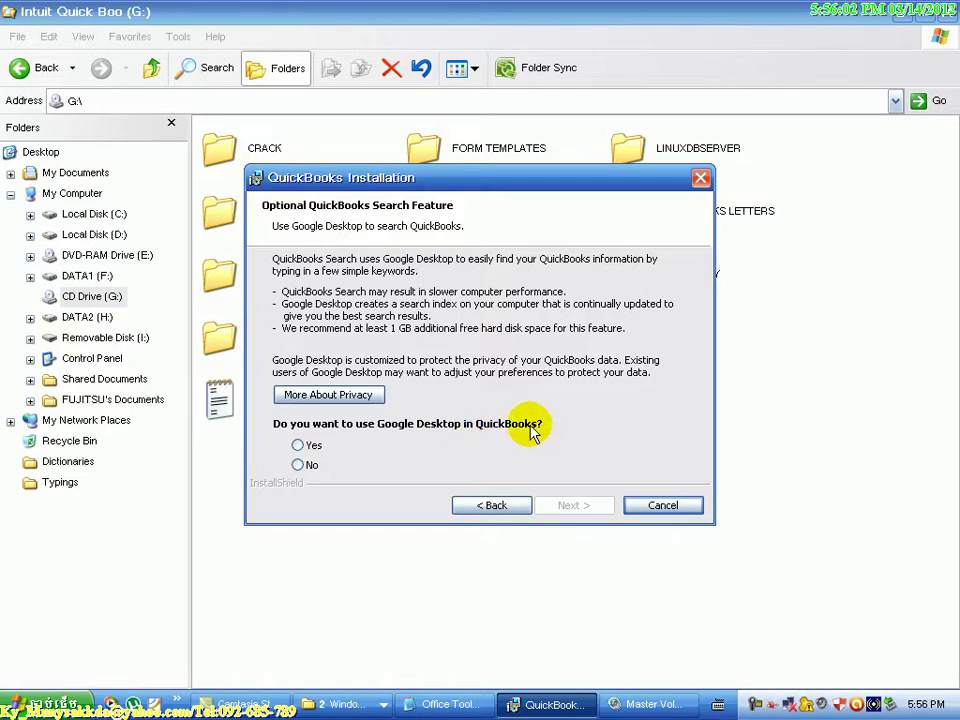
click(300, 465)
click(568, 506)
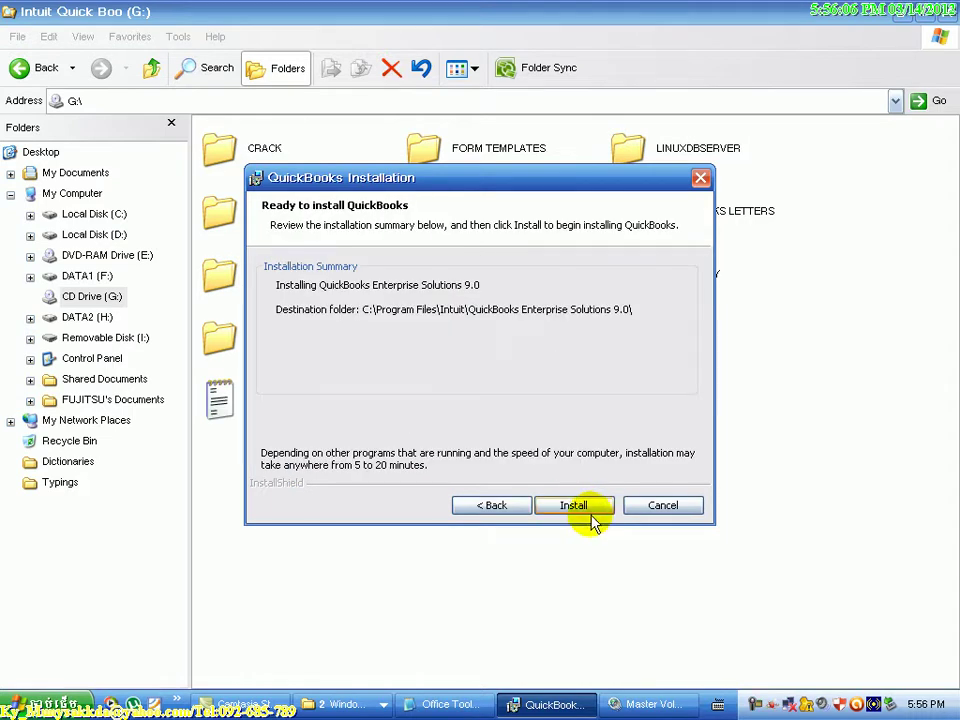
click(584, 505)
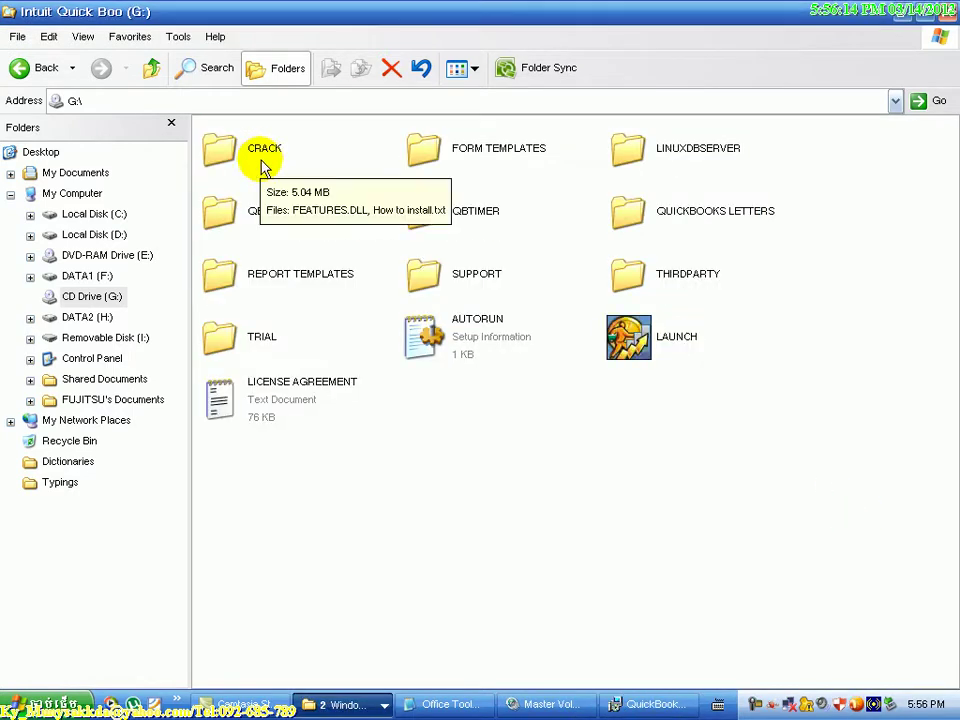
Open the How to install text file in the CRACK folder on G: and read its installation instructions
double_click(263, 160)
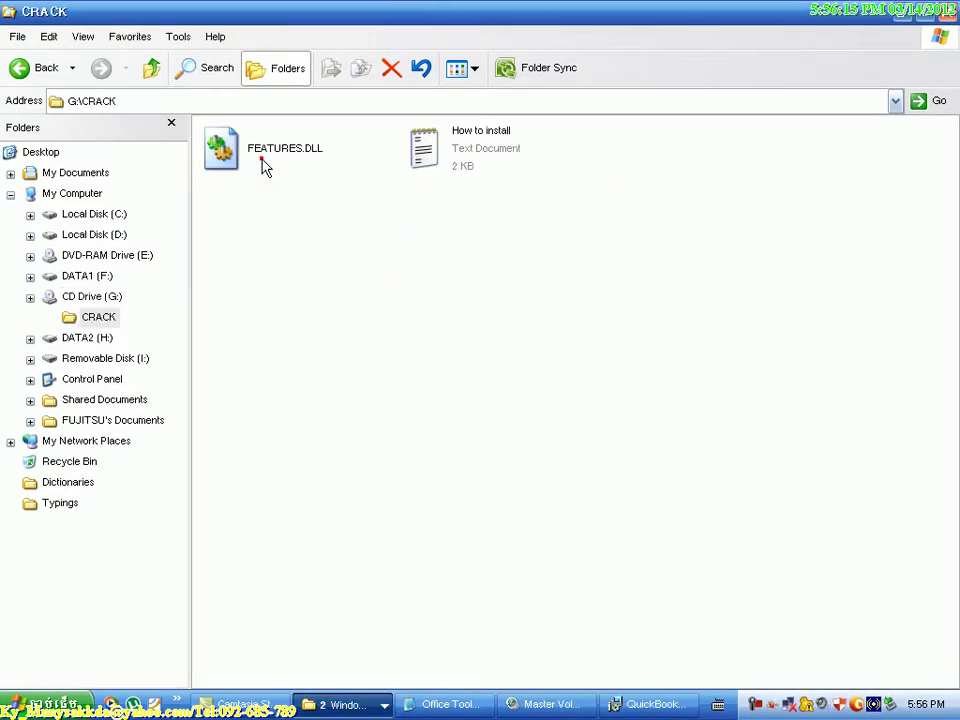
double_click(489, 155)
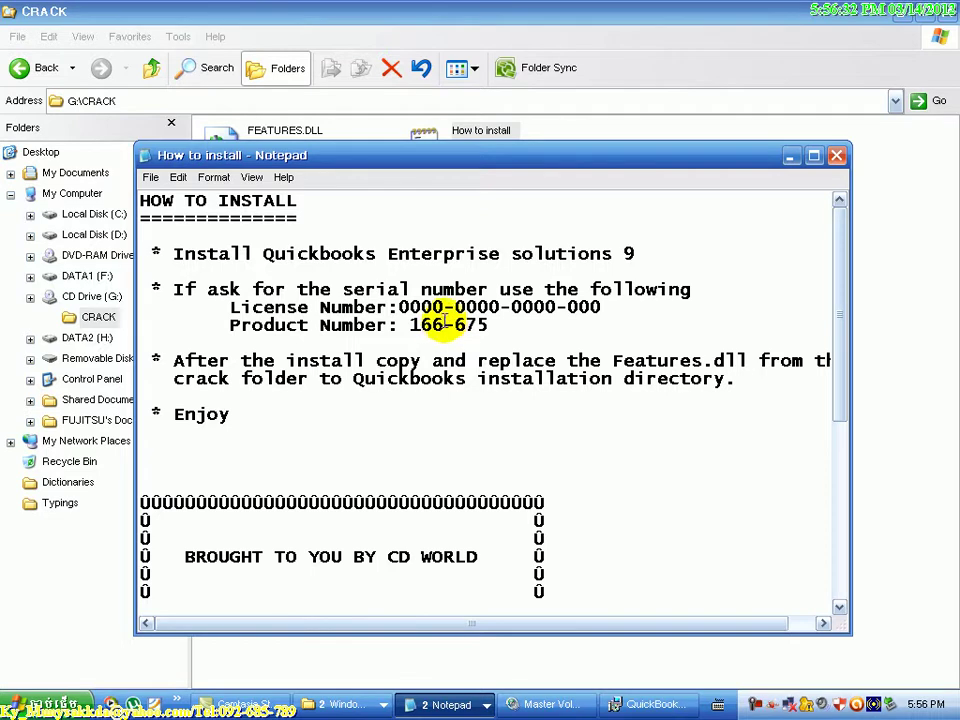
scroll(540, 317, down, 5)
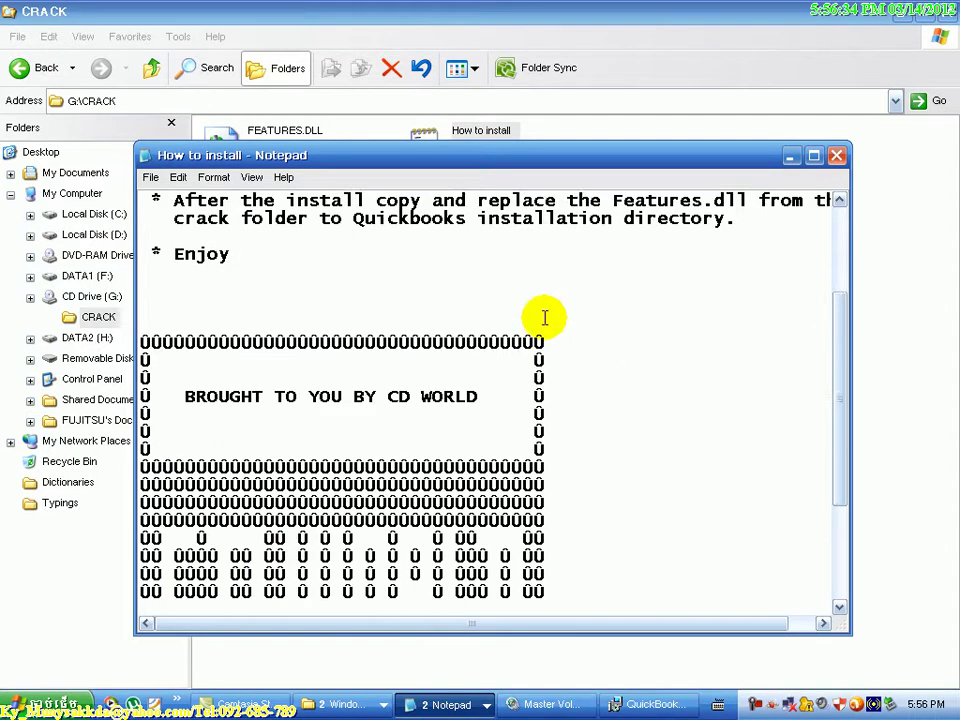
Finish reading the How to install notes and minimize the notes and the CRACK folder window
scroll(543, 319, up, 2)
scroll(543, 319, up, 1)
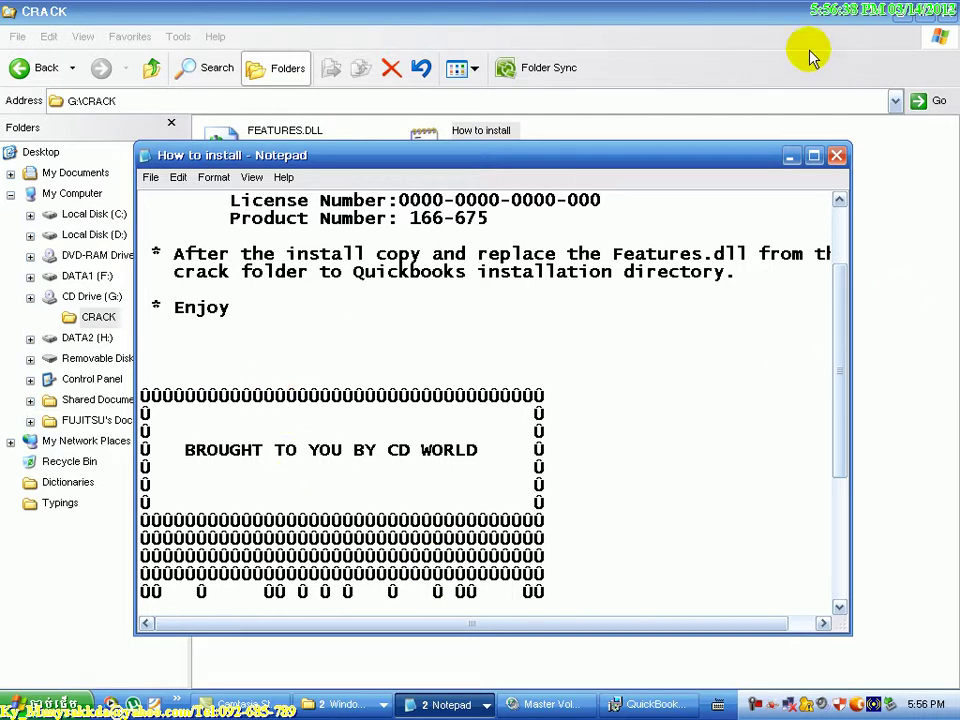
click(791, 156)
mouse_move(242, 175)
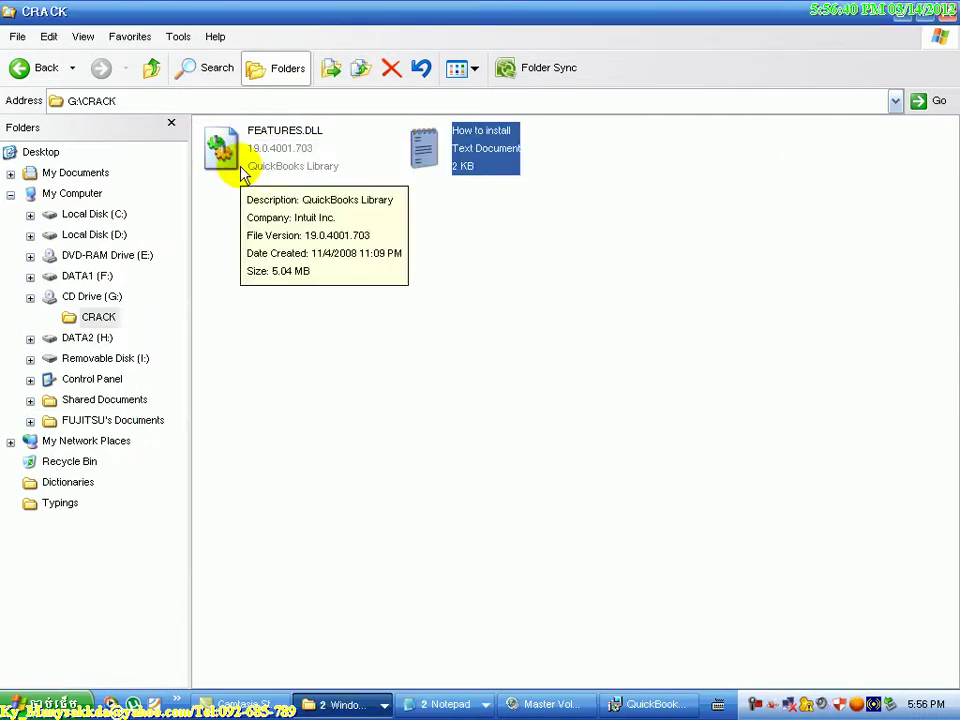
click(904, 18)
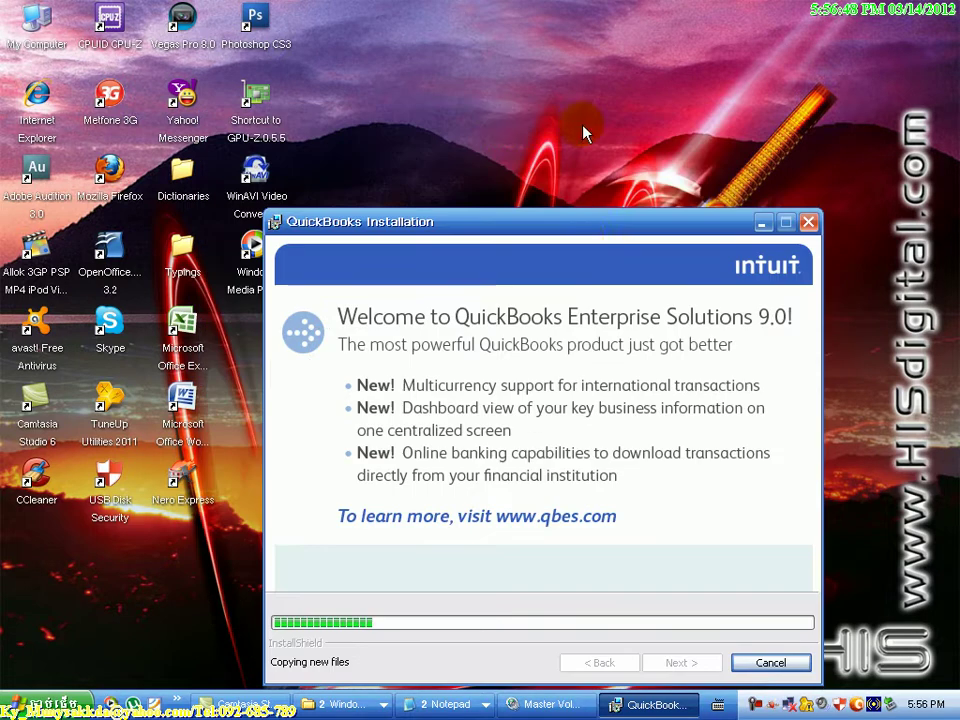
Finish the QuickBooks Enterprise Solutions 9.0 installation and minimize Camtasia Studio to reveal the desktop
drag(573, 229, 587, 55)
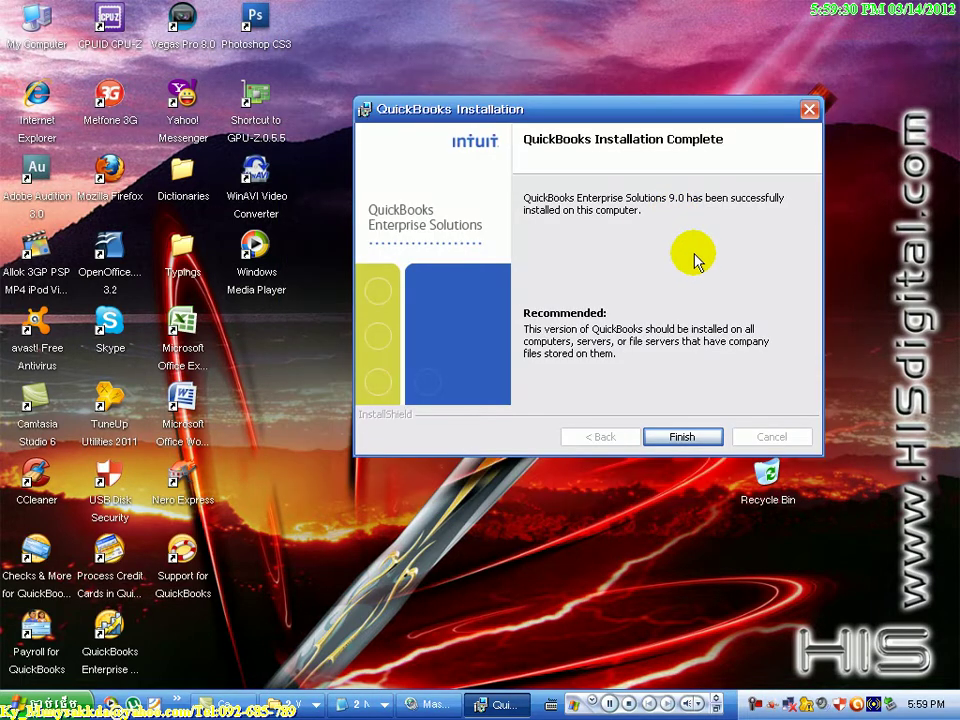
click(688, 446)
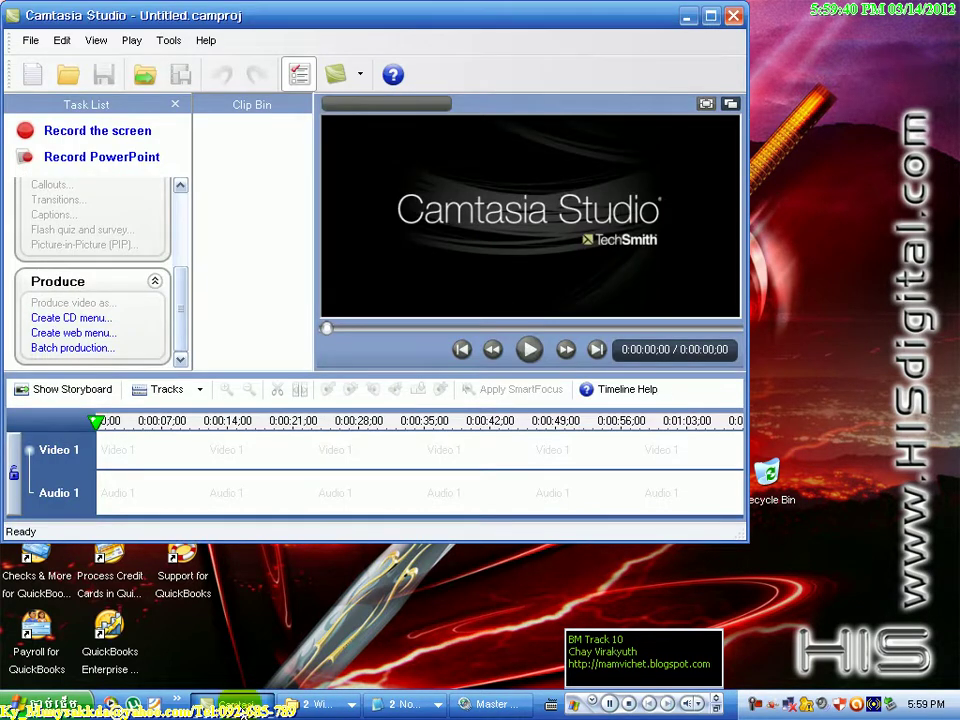
click(687, 16)
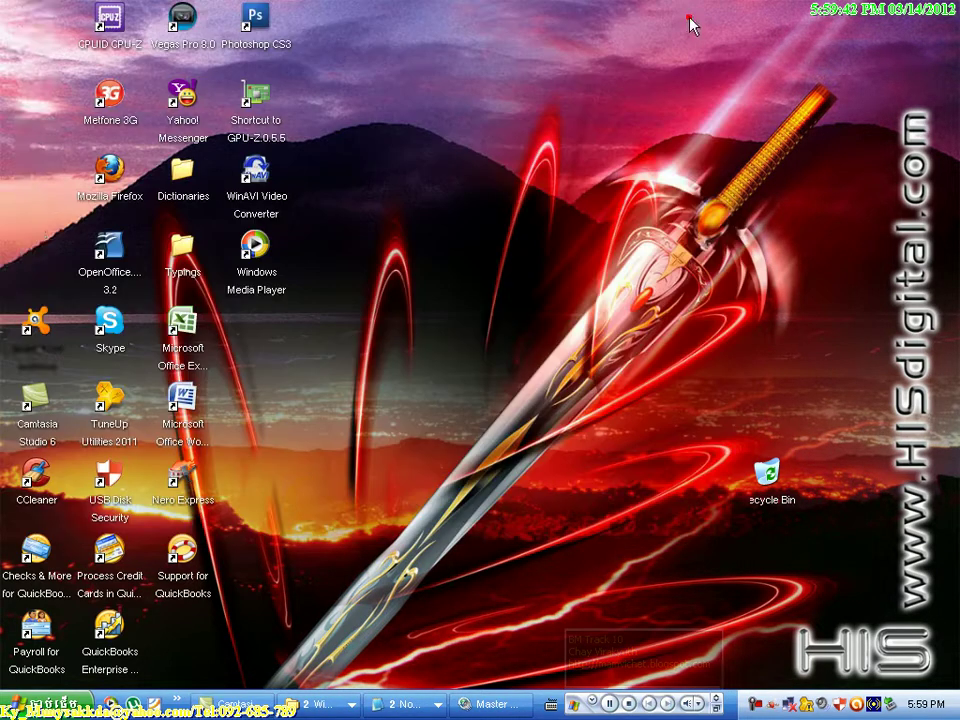
Launch QuickBooks Enterprise Solutions 9.0 from the desktop and configure it as the General Business Edition
click(195, 560)
click(114, 646)
double_click(114, 646)
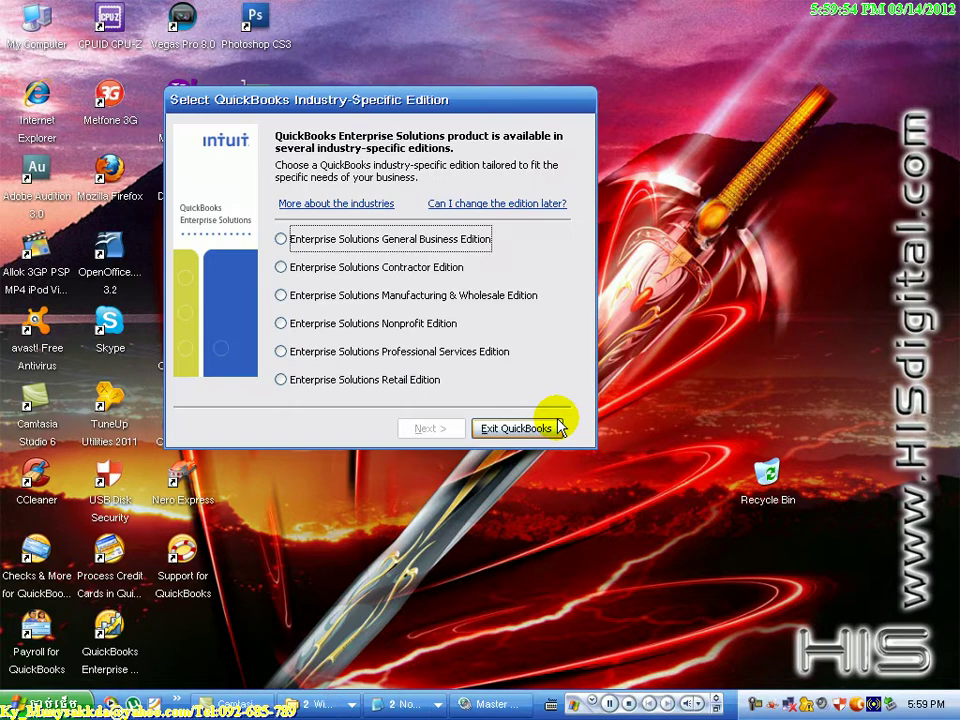
click(348, 247)
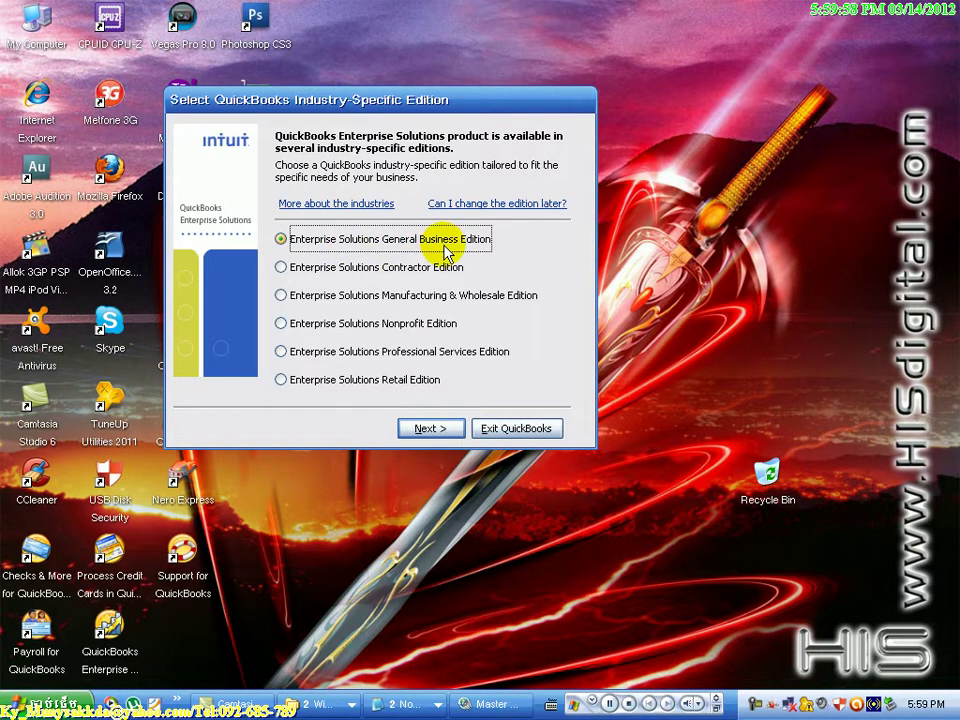
click(437, 430)
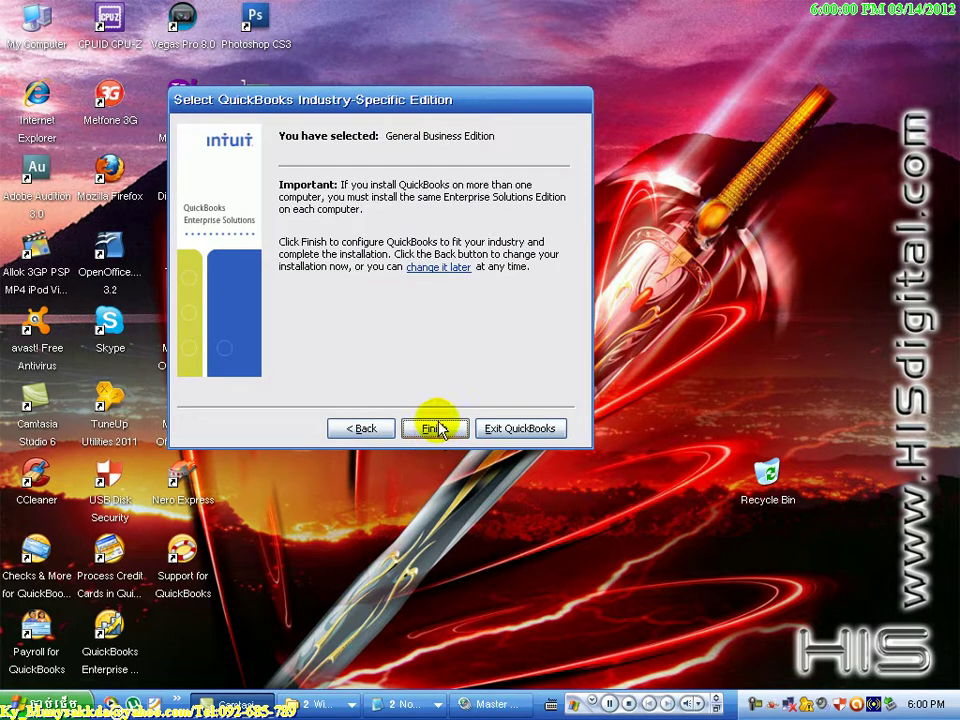
click(435, 429)
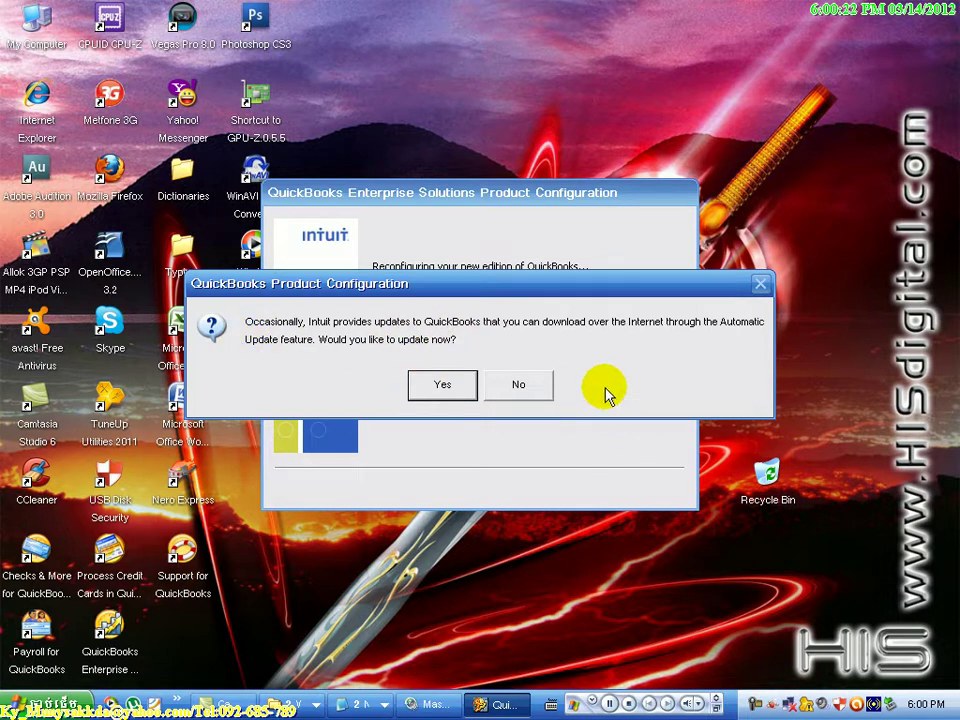
Decline updating QuickBooks and open the sample company file, acknowledging the sample file notice
click(541, 391)
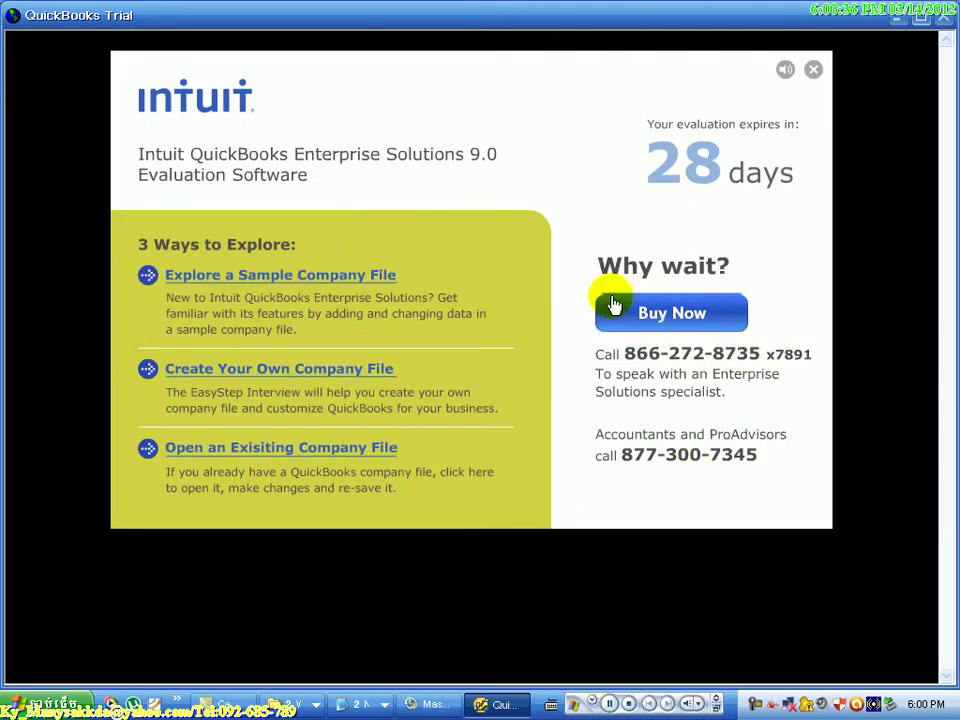
click(338, 278)
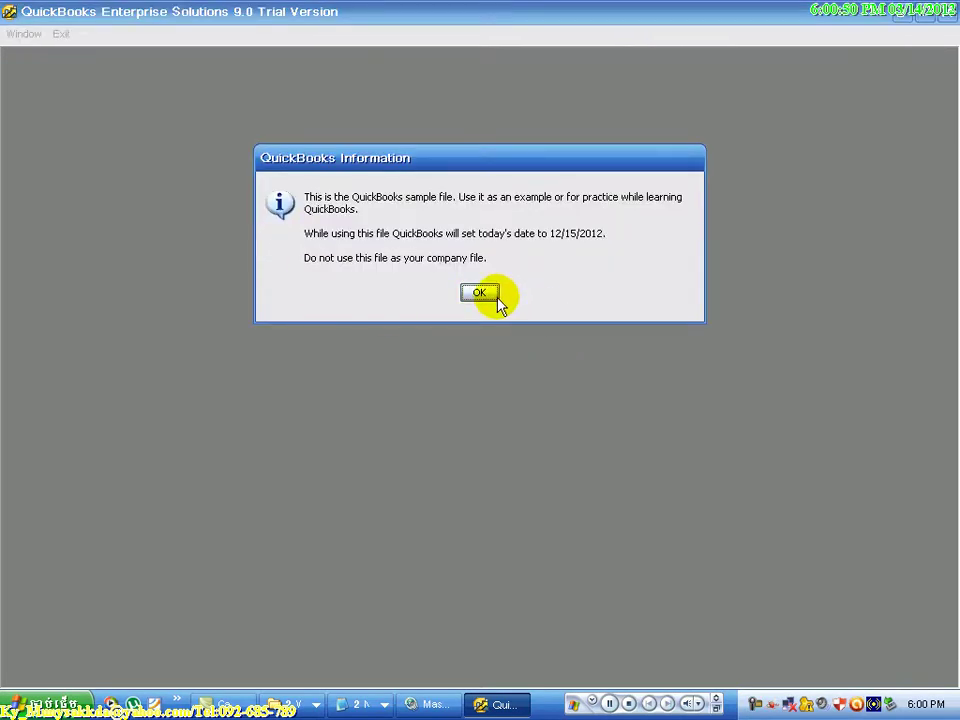
click(485, 292)
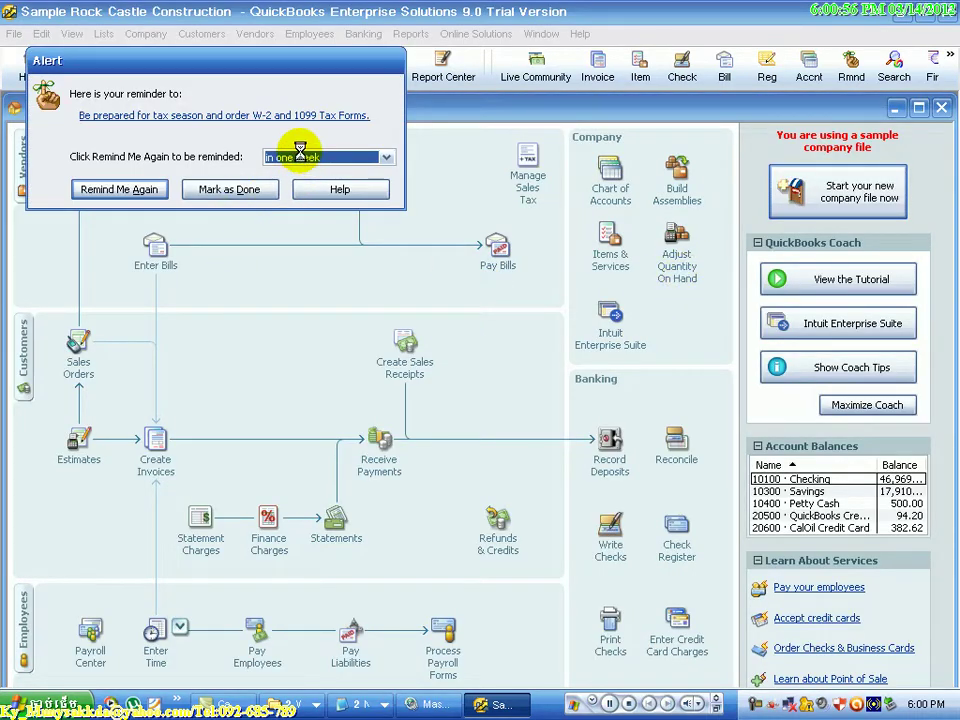
Mark the W-2 and 1099 tax forms reminder as done and close the Live Community help window
click(379, 162)
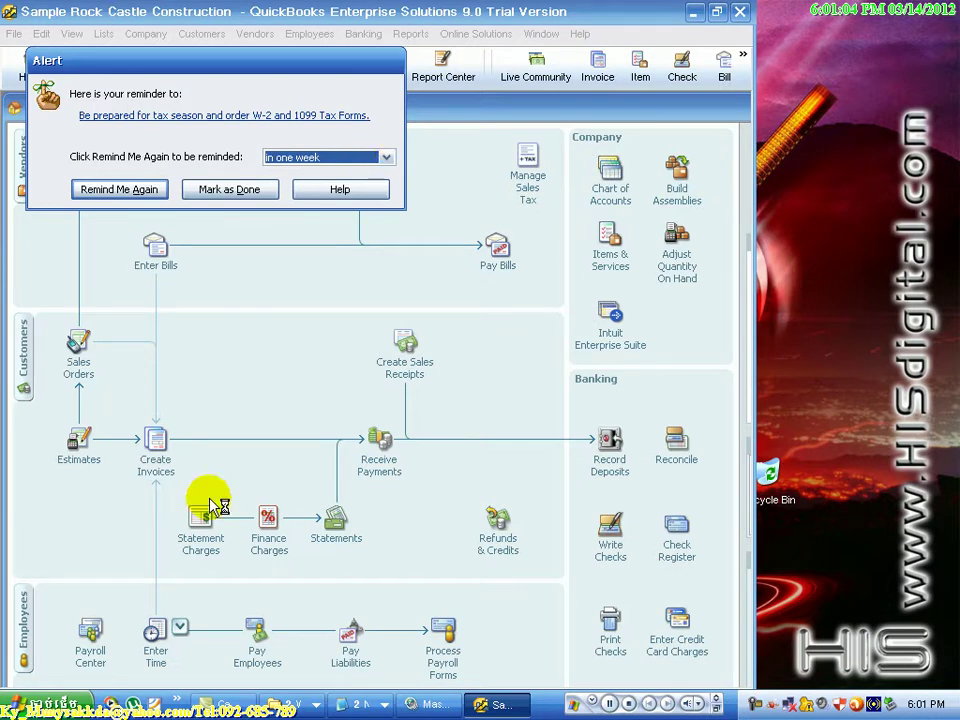
click(243, 189)
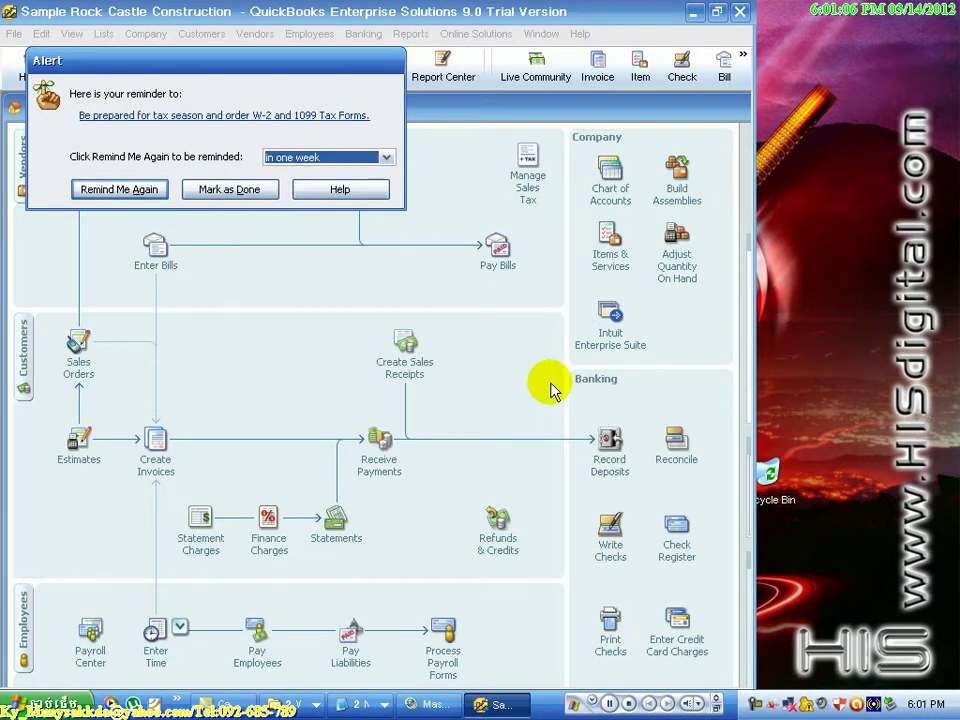
click(317, 158)
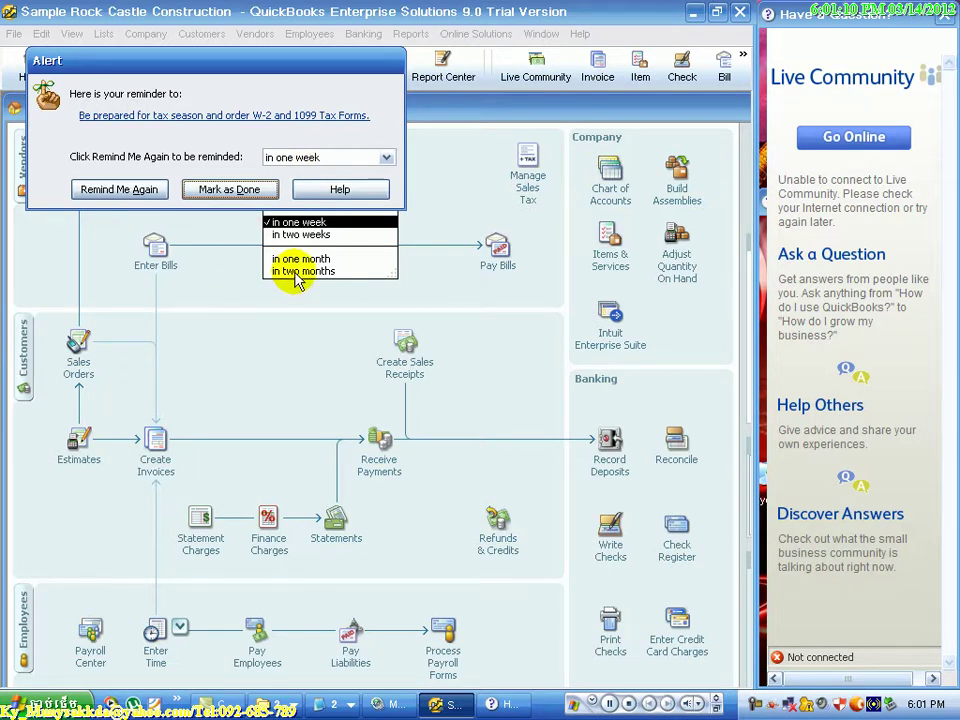
click(230, 189)
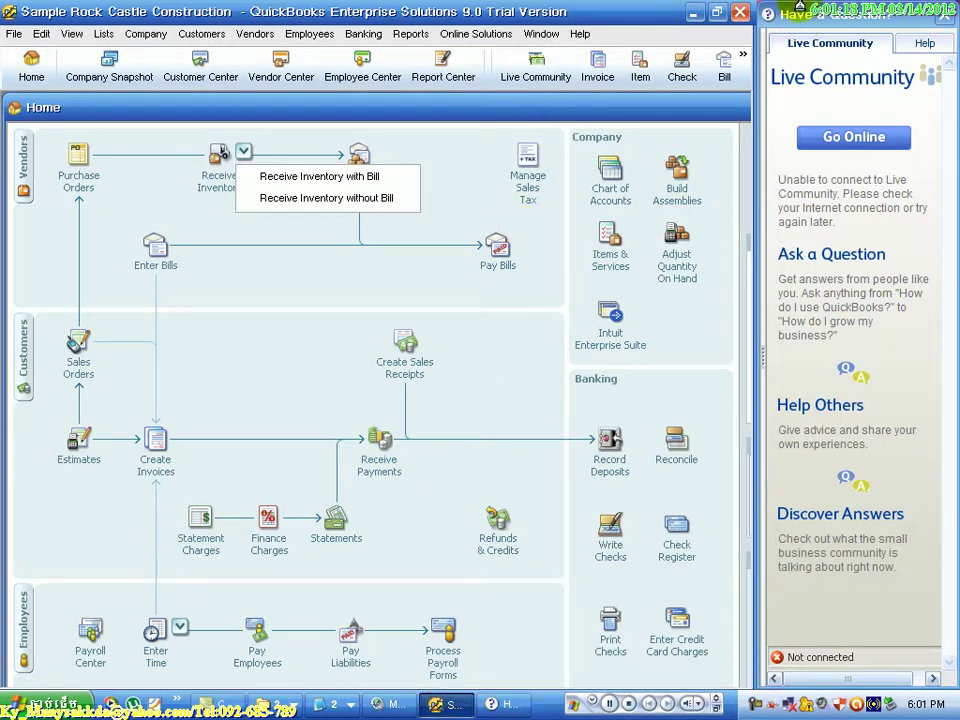
click(946, 14)
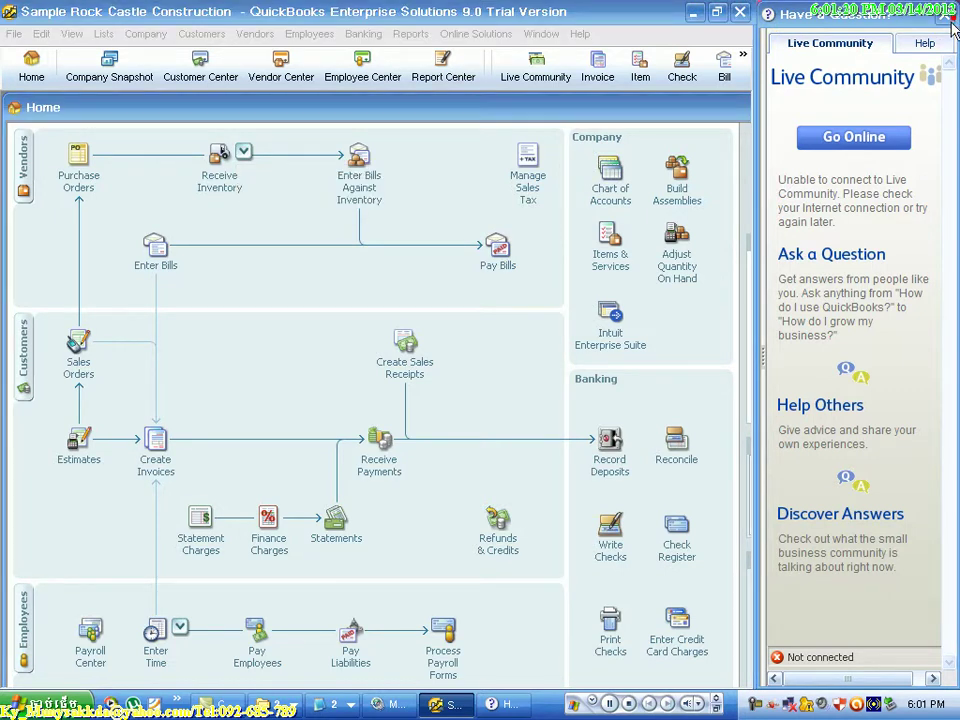
click(944, 14)
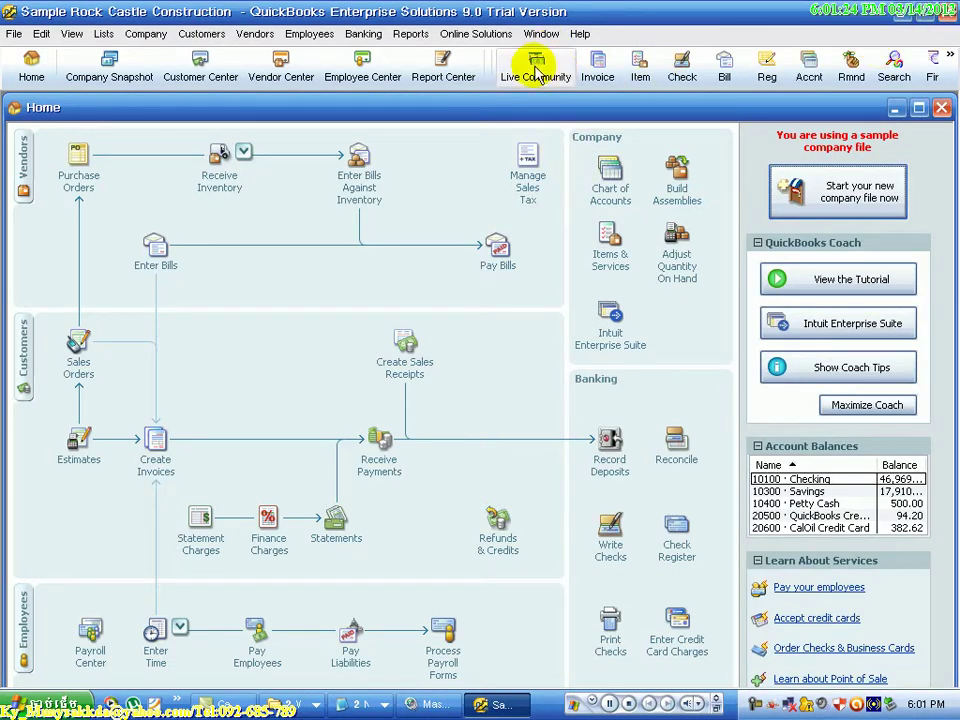
click(580, 34)
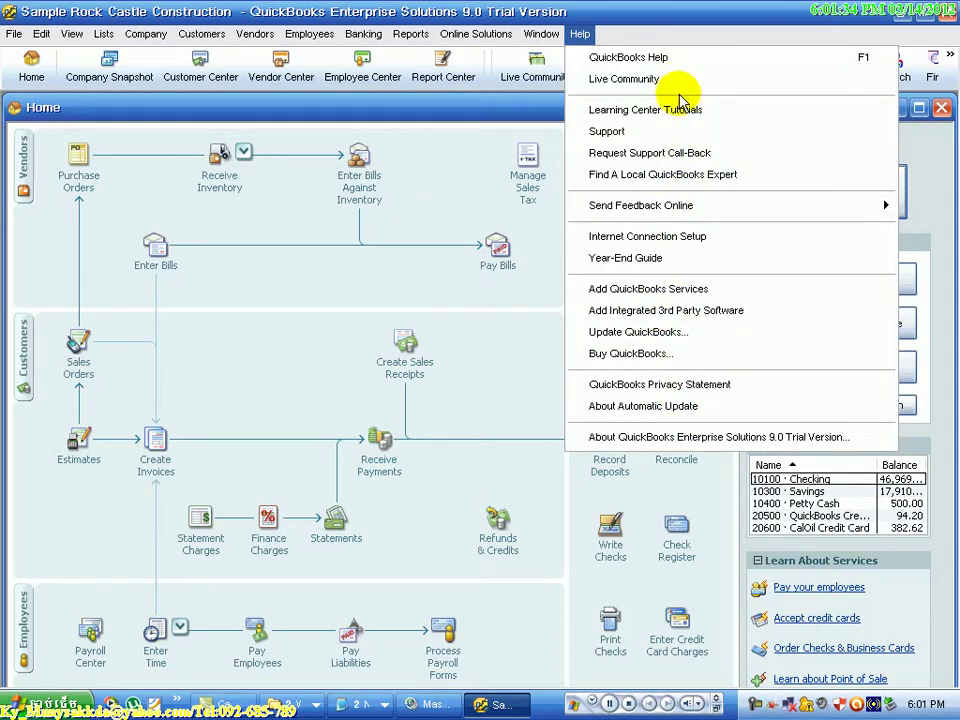
mouse_move(476, 33)
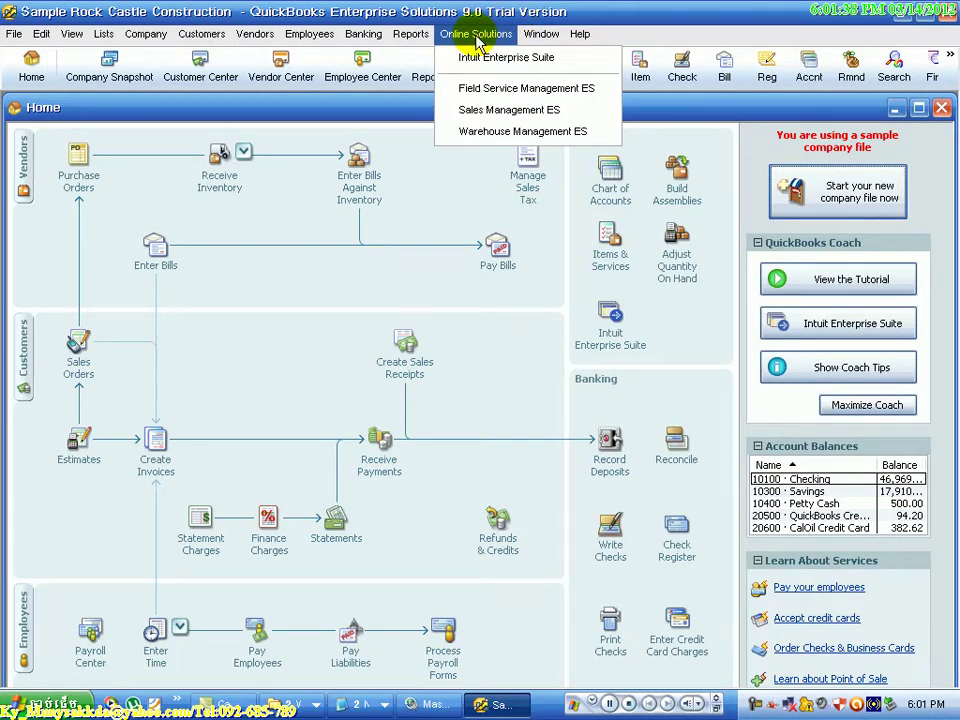
mouse_move(410, 33)
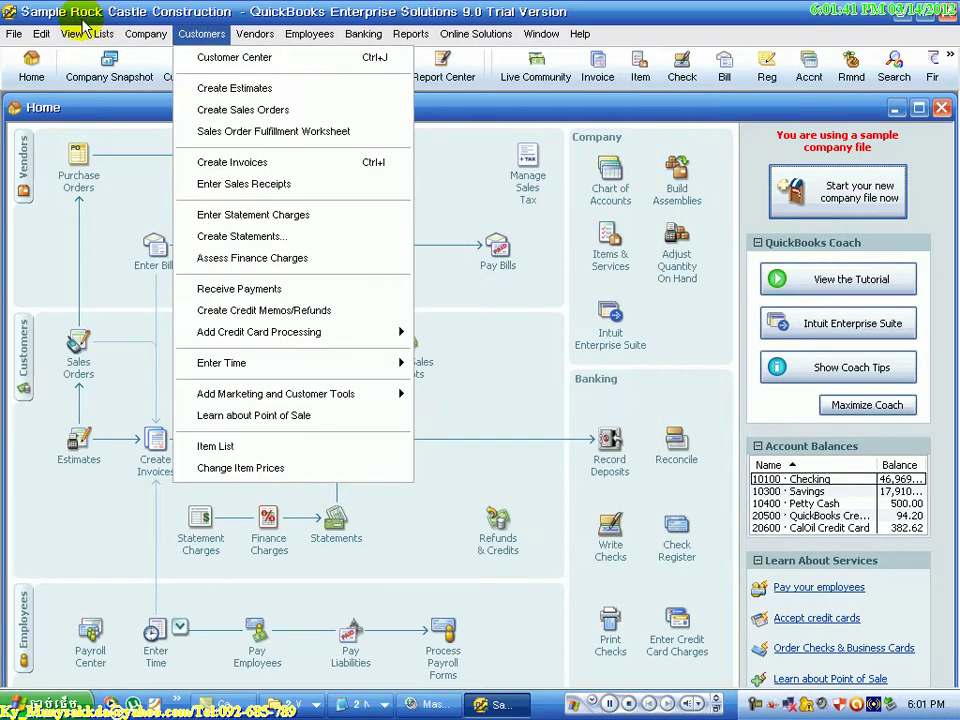
mouse_move(71, 33)
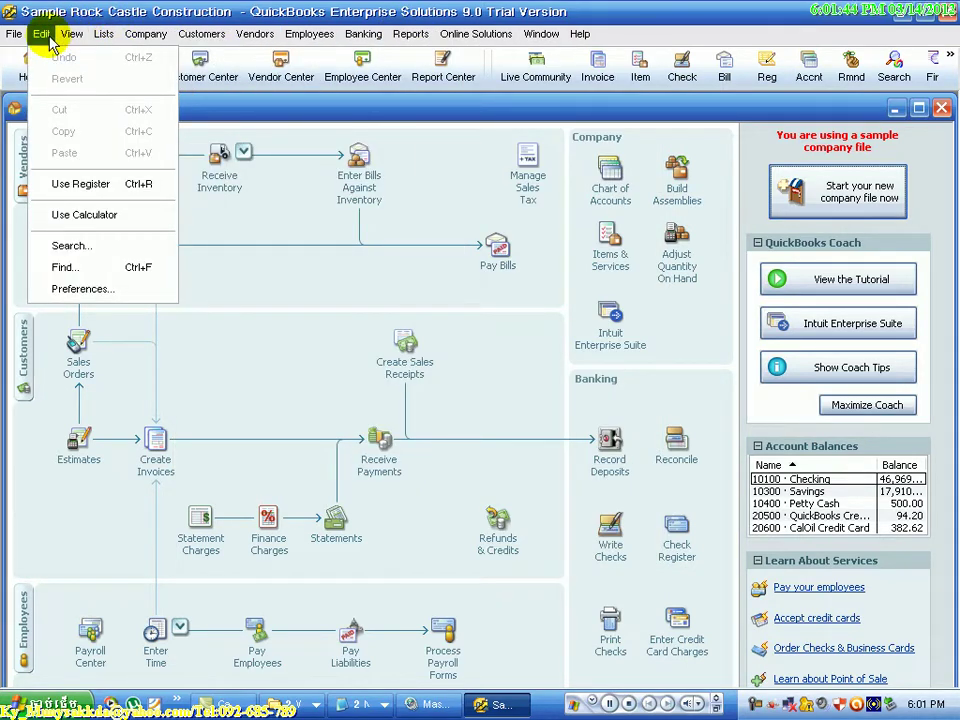
click(100, 200)
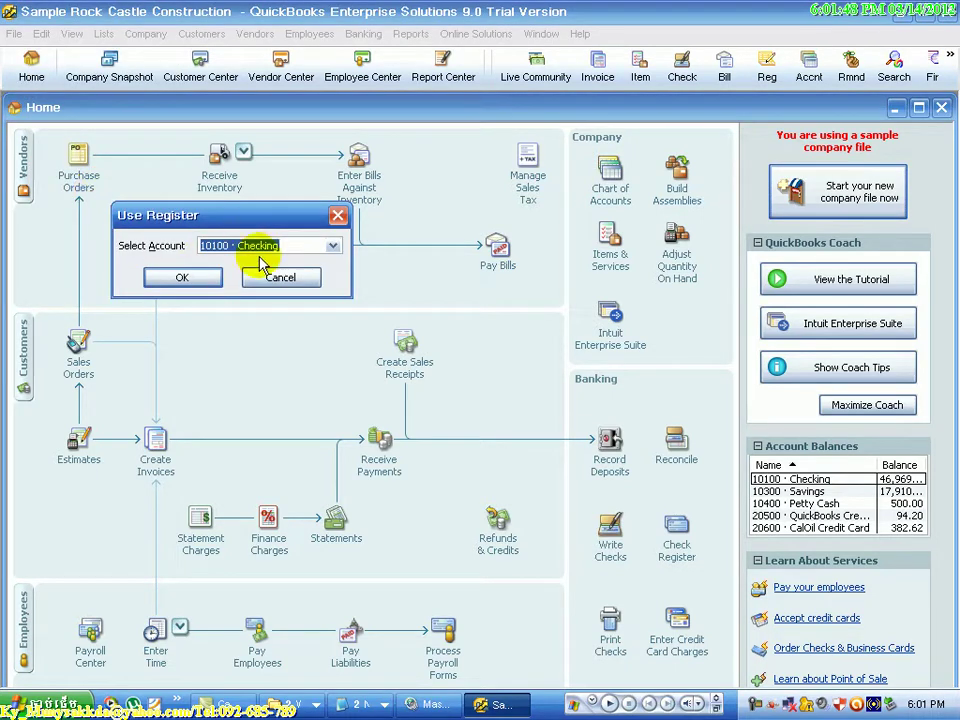
drag(260, 221, 373, 222)
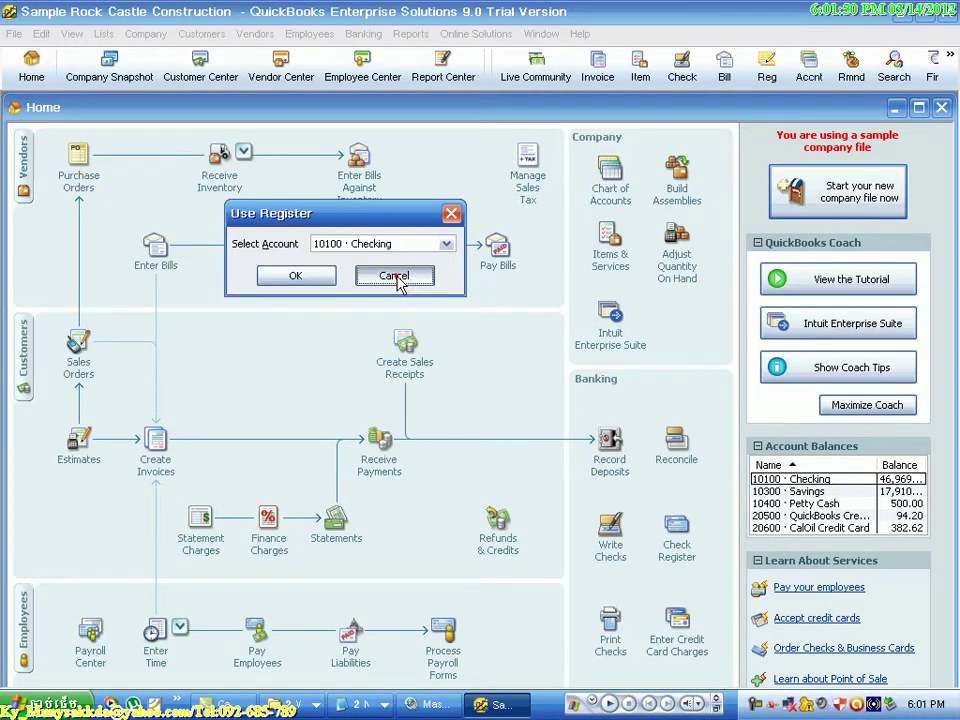
click(398, 277)
Go back to the QuickBooks trial home page, check the evaluation period and exit QuickBooks
click(12, 32)
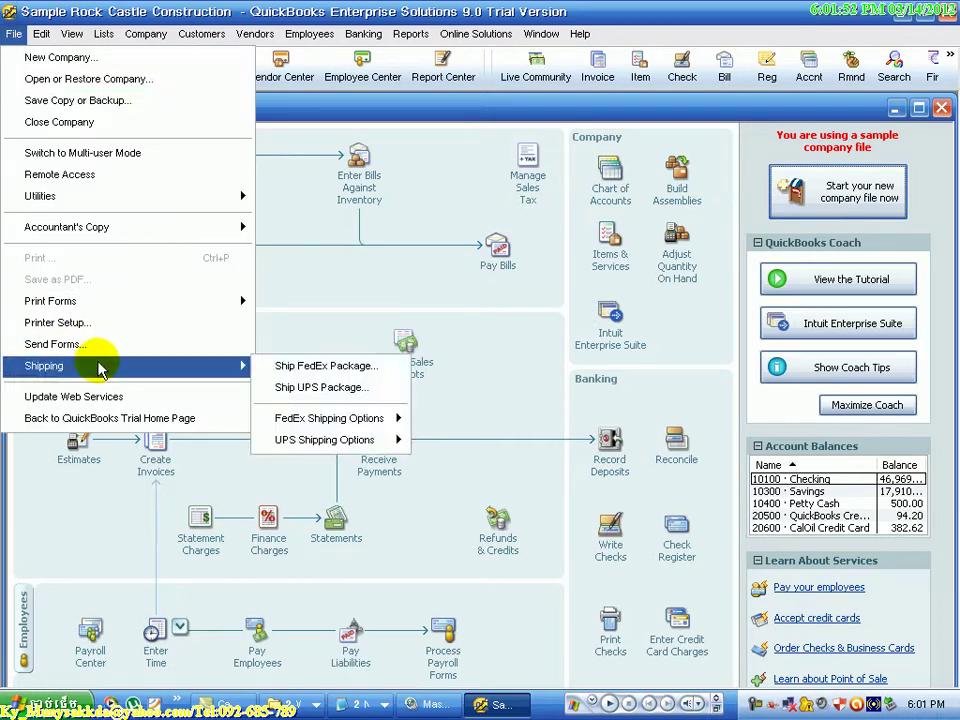
click(103, 420)
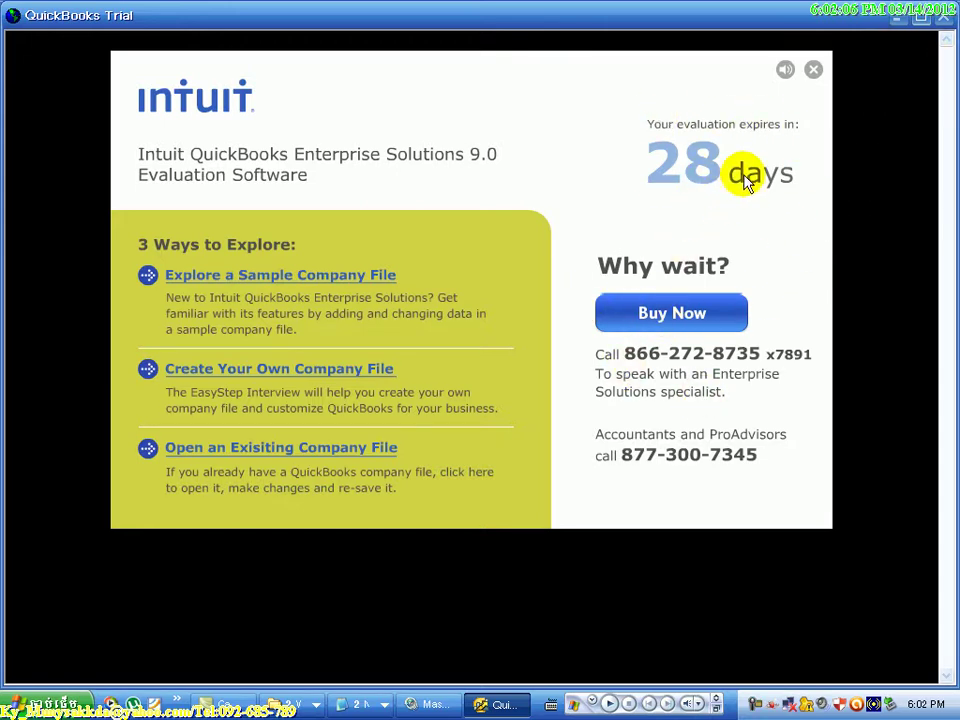
click(785, 70)
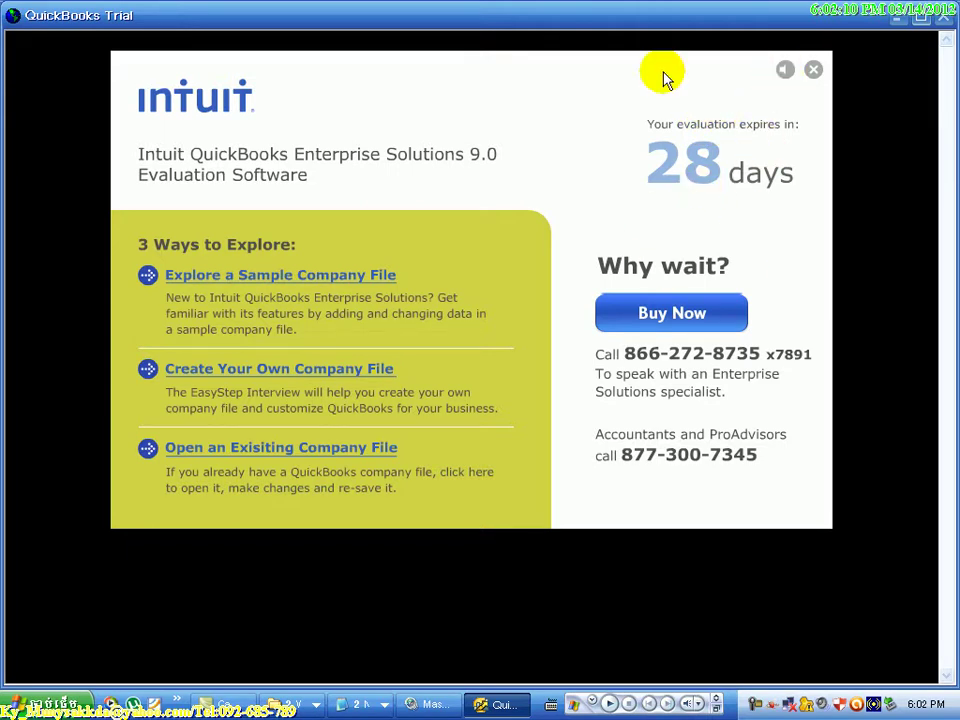
click(788, 72)
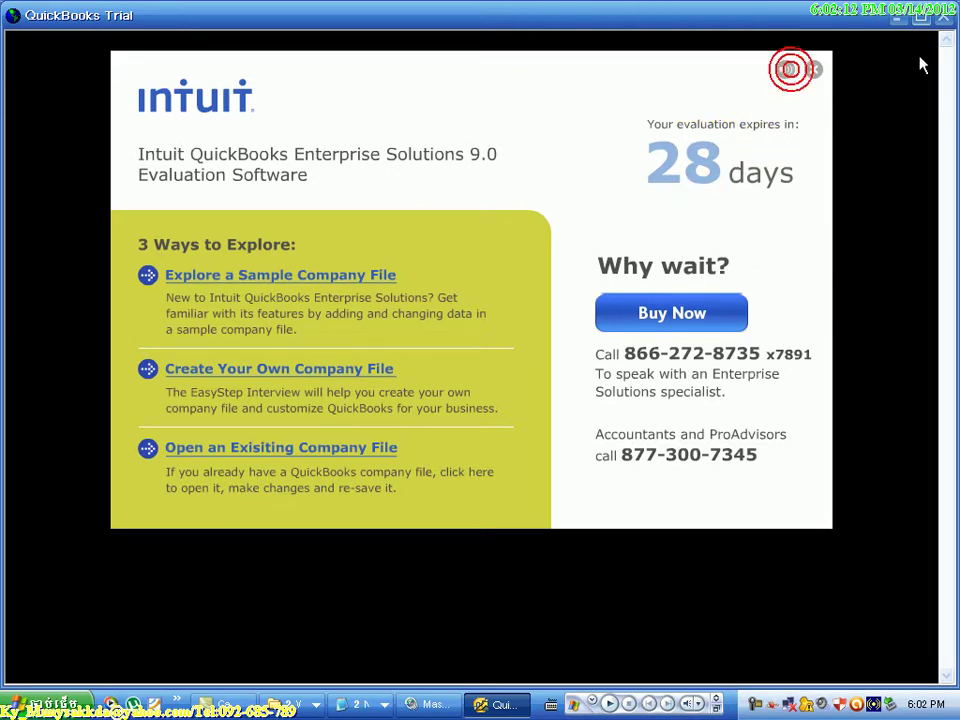
click(814, 71)
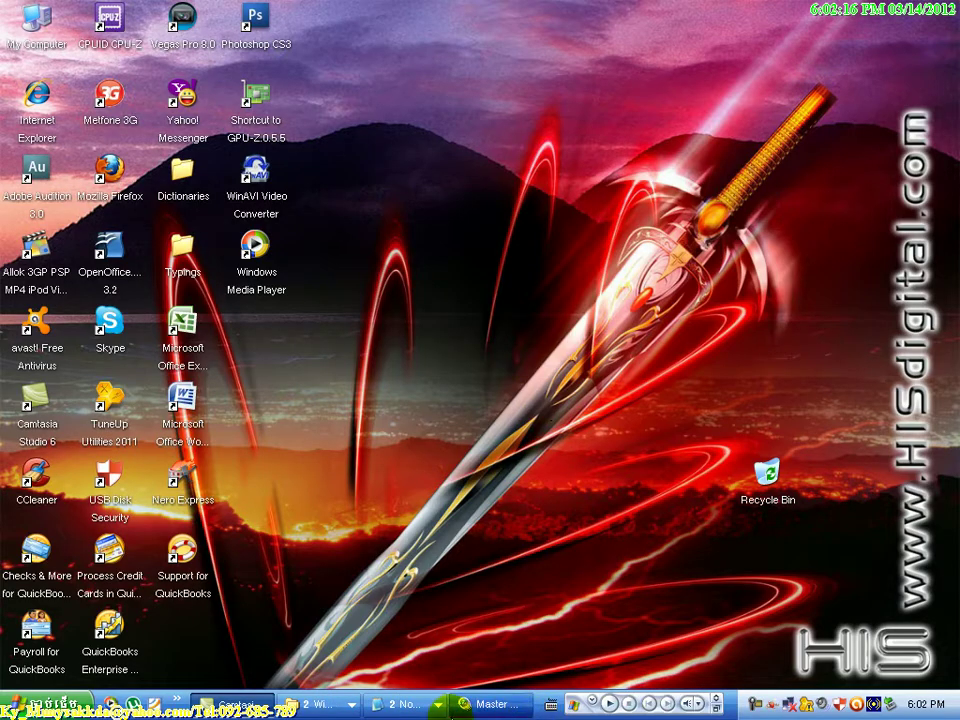
Copy FEATURES.DLL from the G:\CRACK folder and minimize the folder window
click(329, 705)
click(330, 647)
right_click(303, 166)
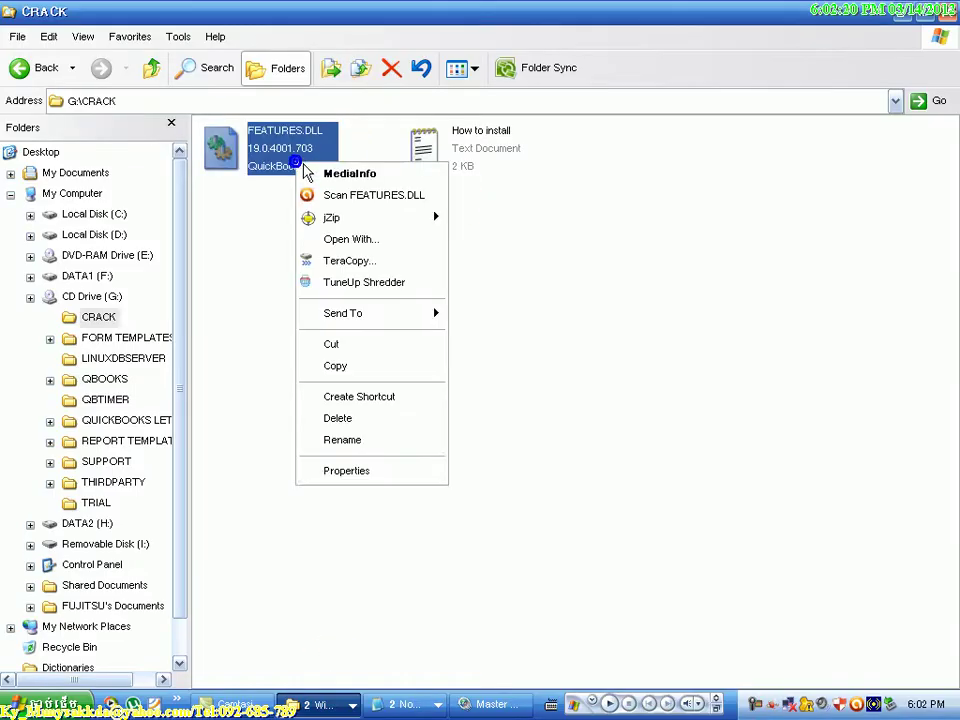
click(335, 367)
click(908, 14)
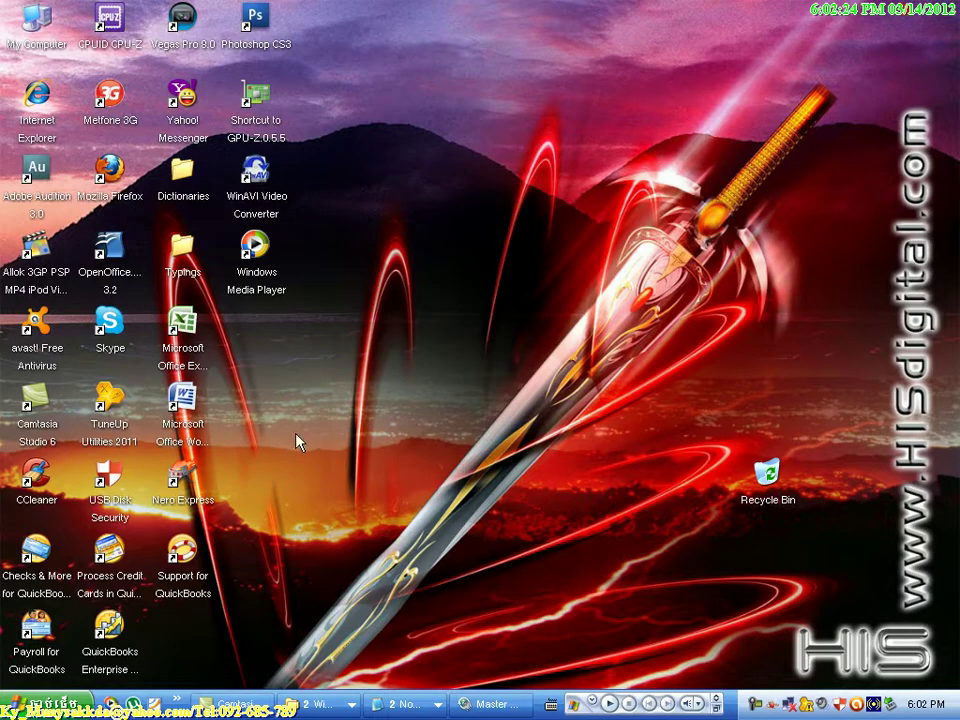
Open the QuickBooks Enterprise Solutions 9.0 installation folder through the target location in its desktop shortcut's properties
right_click(113, 636)
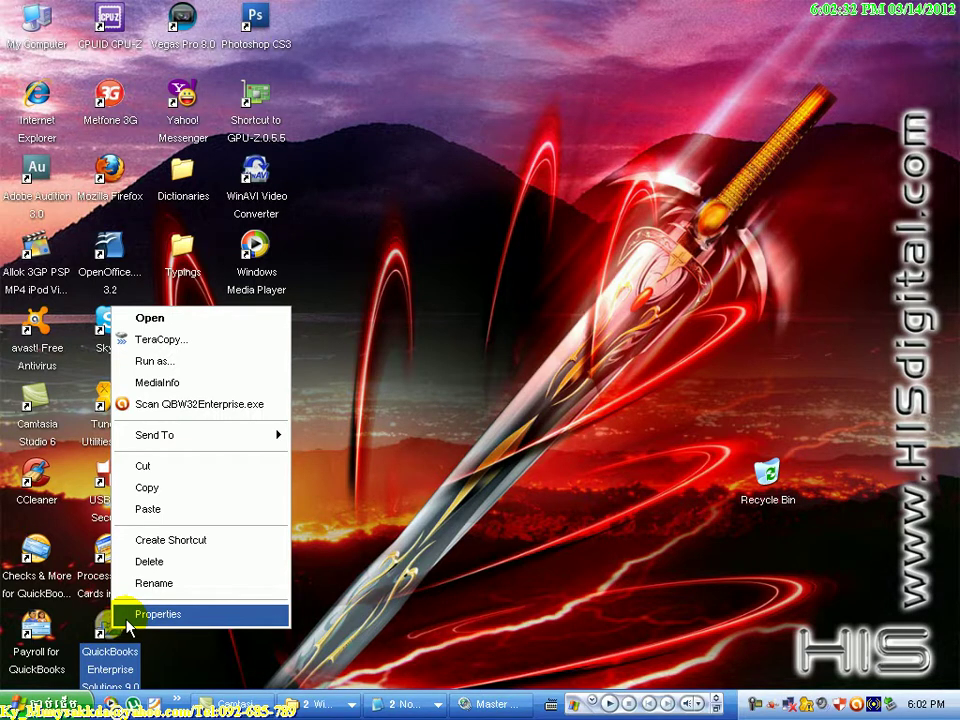
click(127, 618)
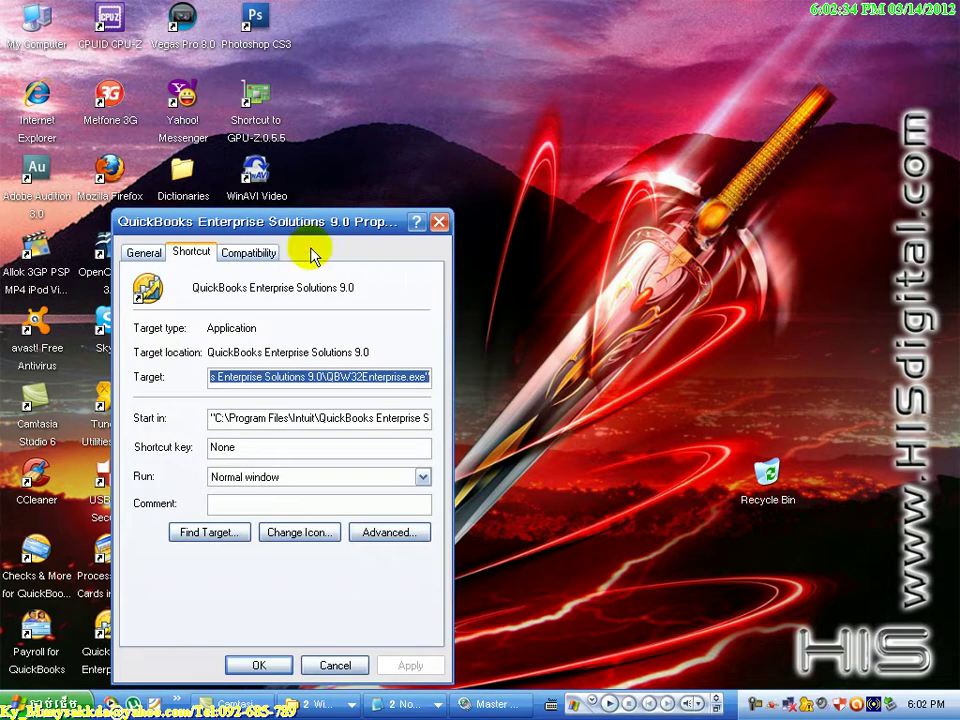
drag(368, 172, 486, 59)
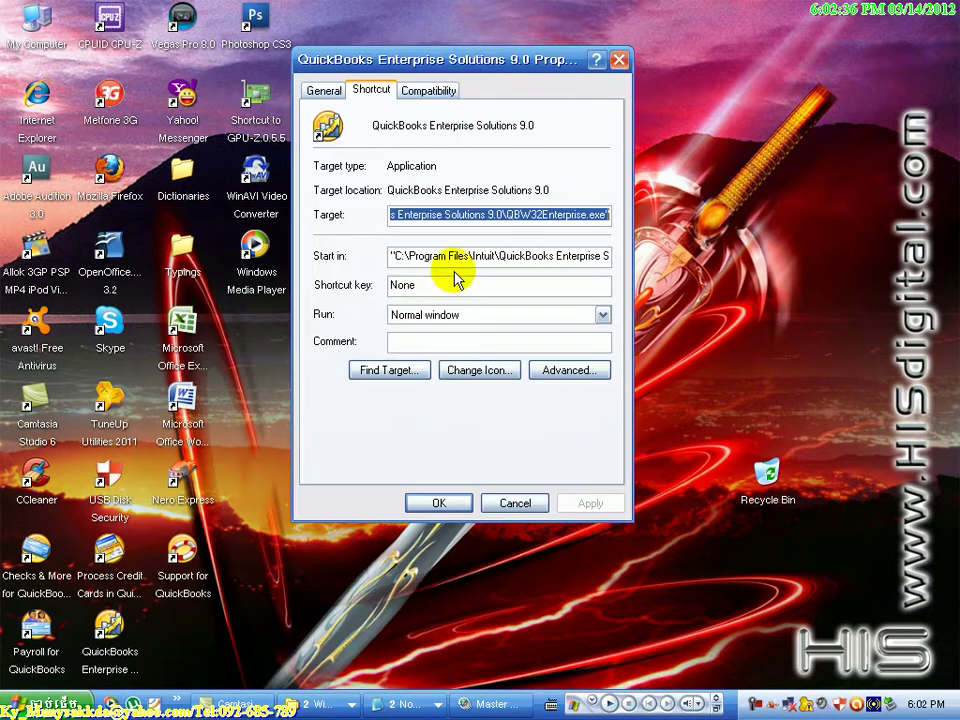
click(397, 378)
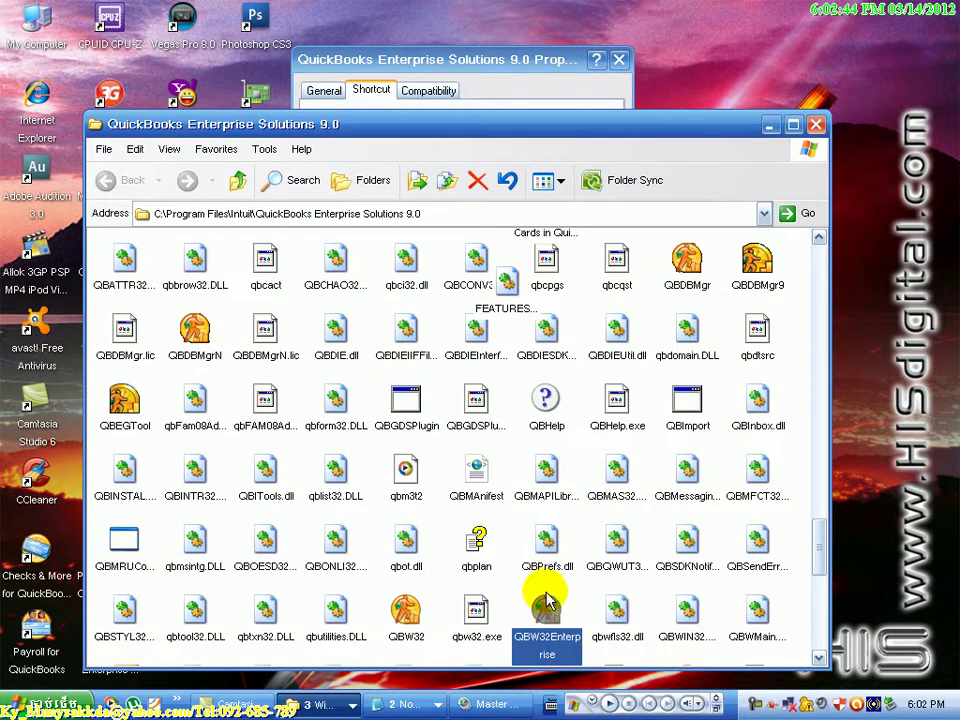
click(508, 536)
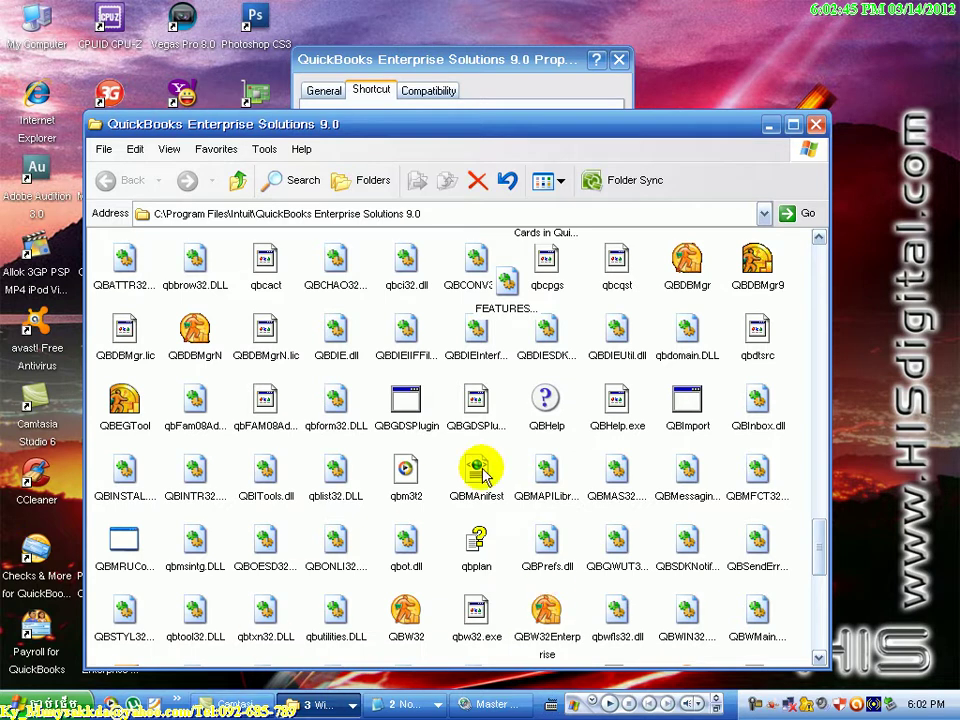
Paste FEATURES.DLL into the installation folder, overwriting the existing file, and close the folder and the shortcut properties
right_click(665, 370)
click(661, 301)
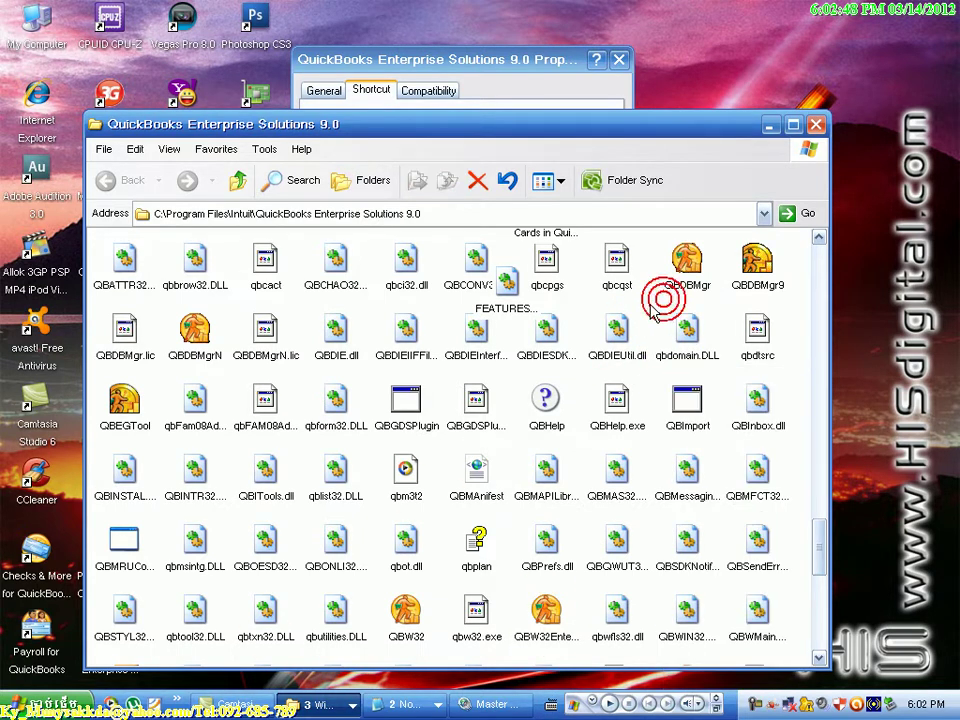
right_click(649, 305)
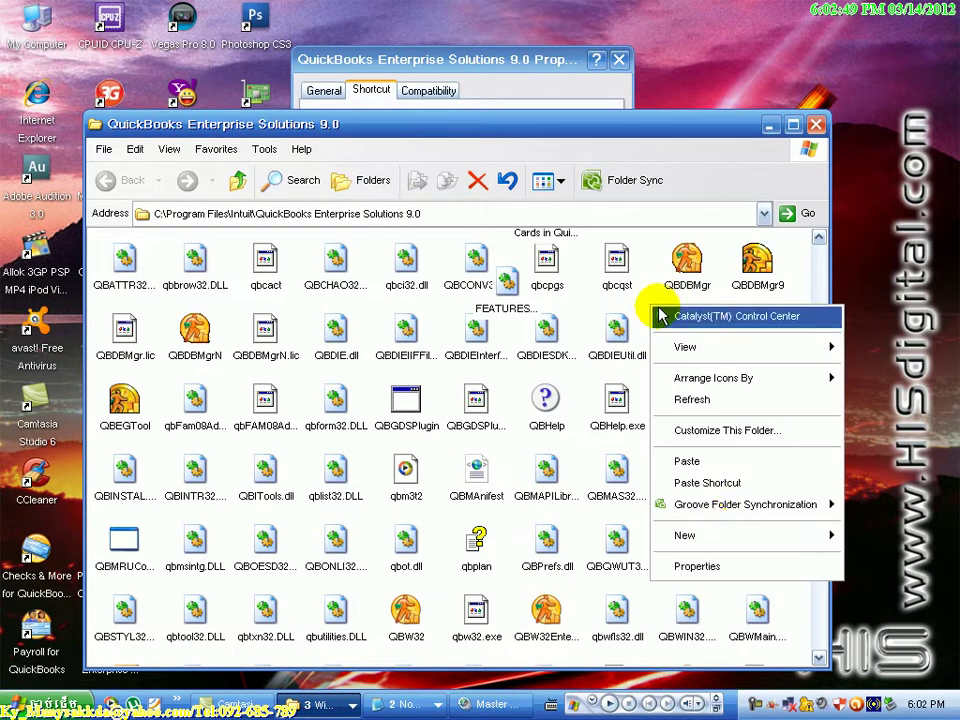
click(687, 462)
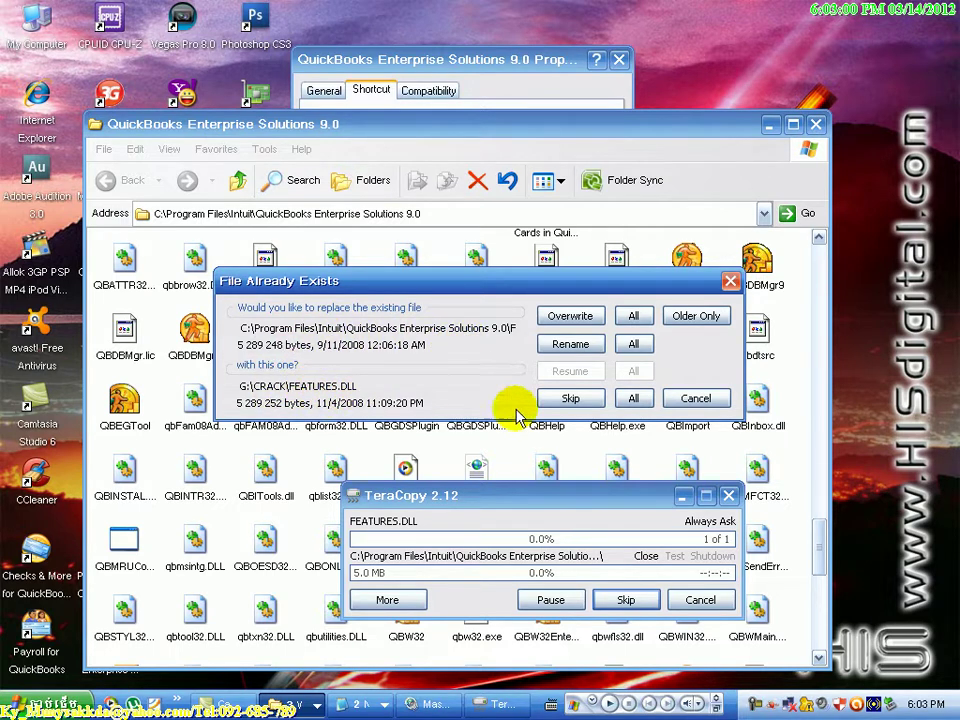
click(634, 316)
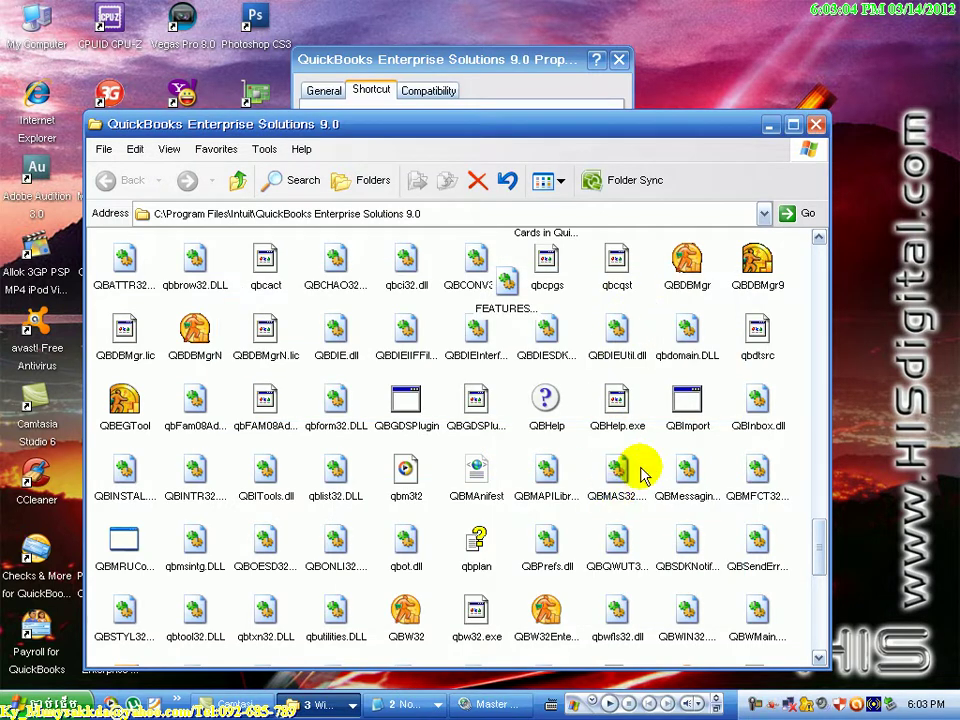
click(815, 124)
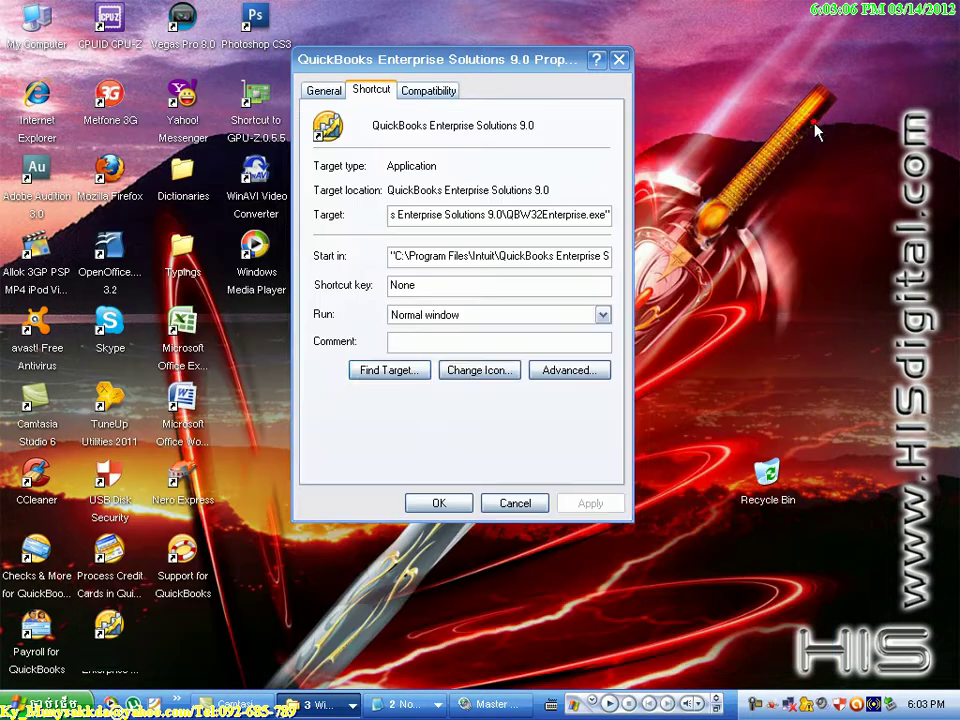
click(435, 501)
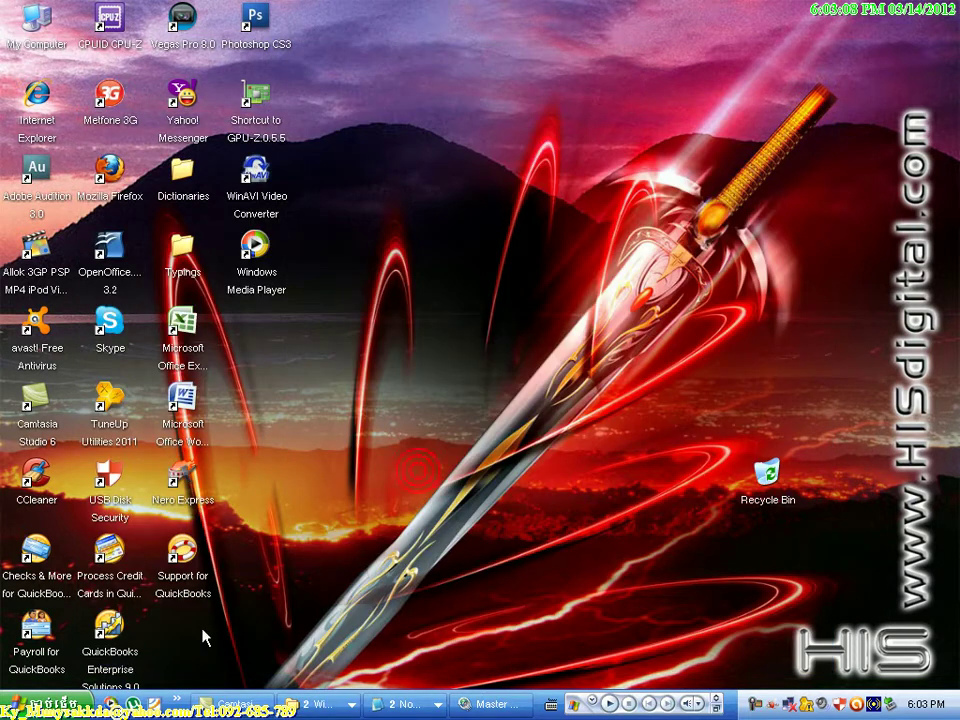
Launch QuickBooks from the desktop, open sample_product-based business.qbw and acknowledge the sample file notice
double_click(106, 632)
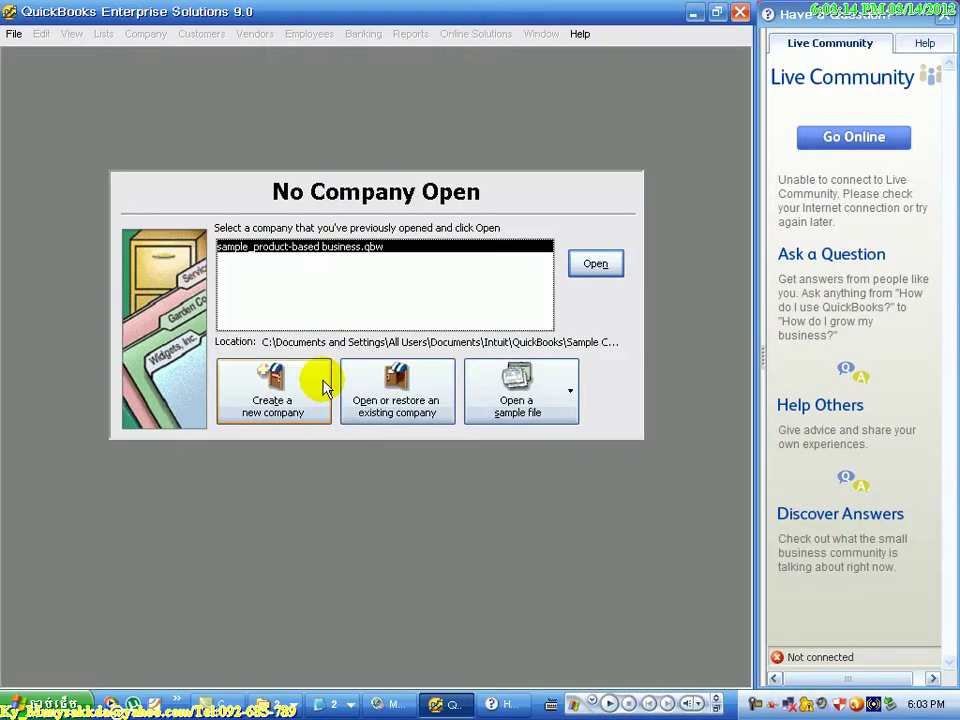
click(944, 14)
click(692, 270)
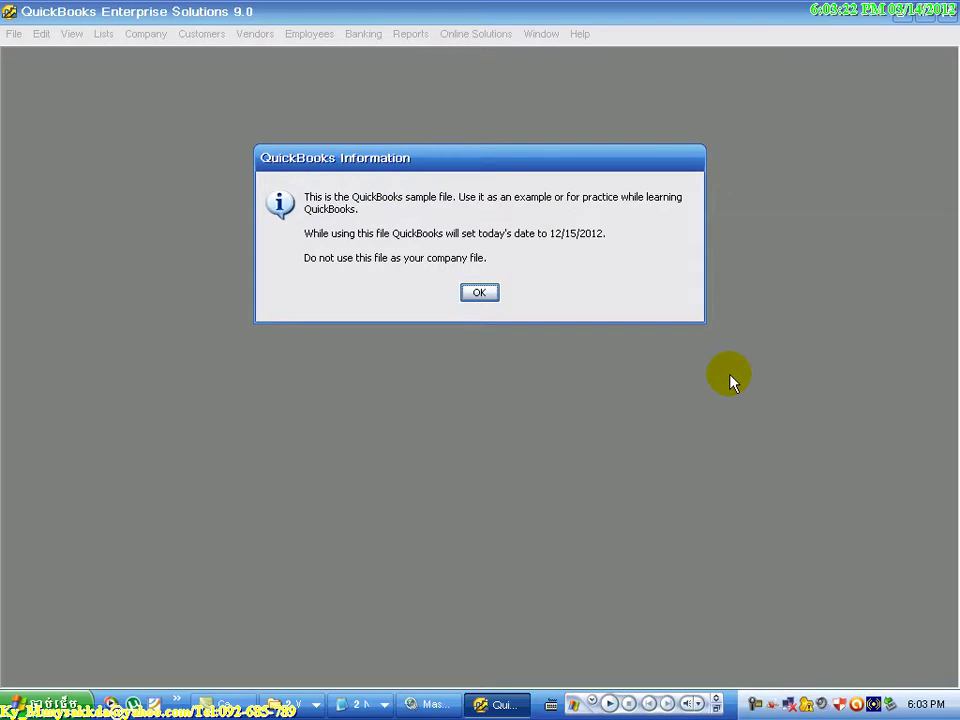
click(485, 292)
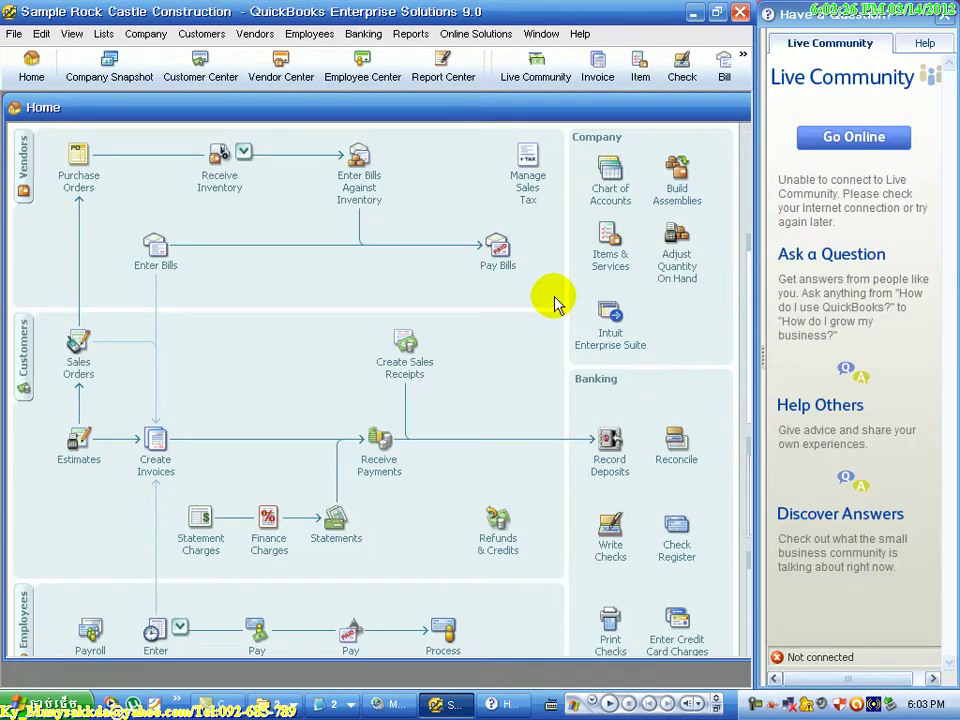
Close the Live Community help window and the Home page, and exit QuickBooks
click(944, 16)
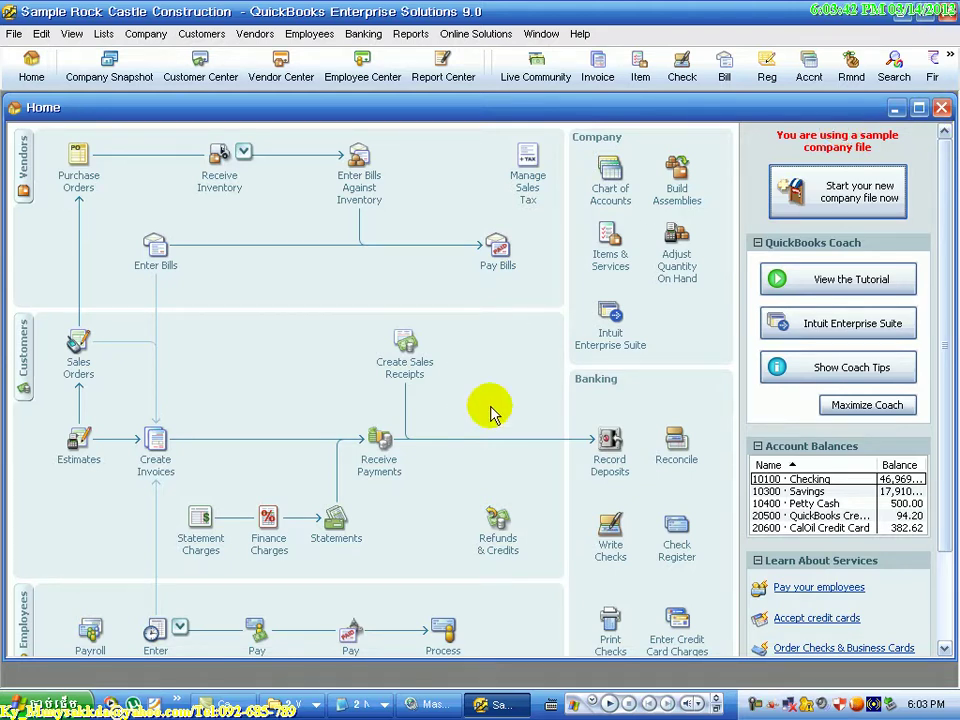
key(Escape)
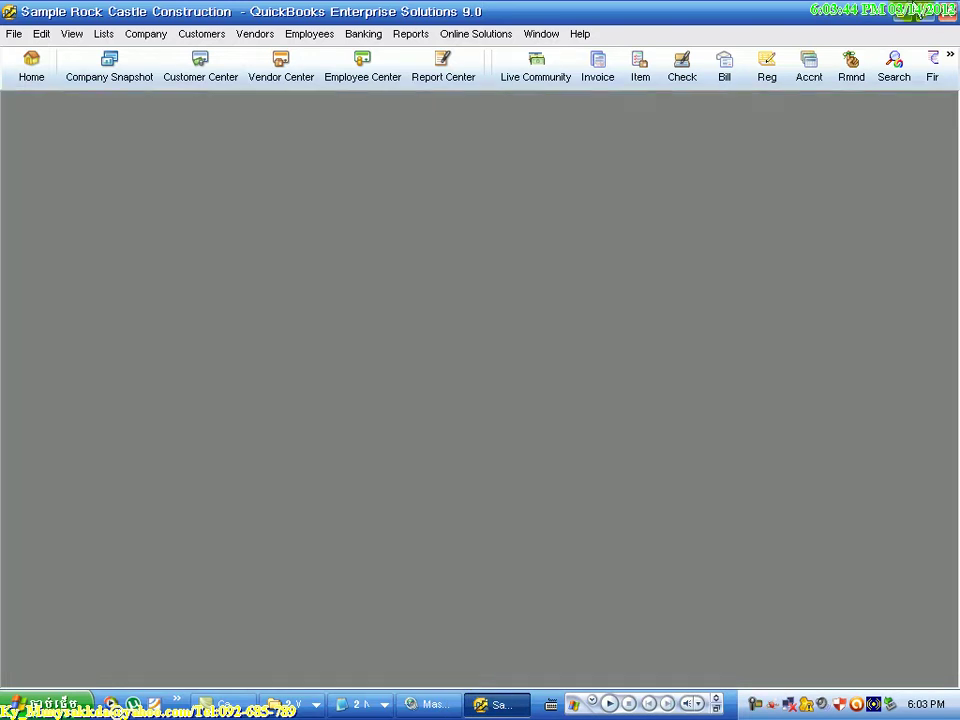
click(946, 11)
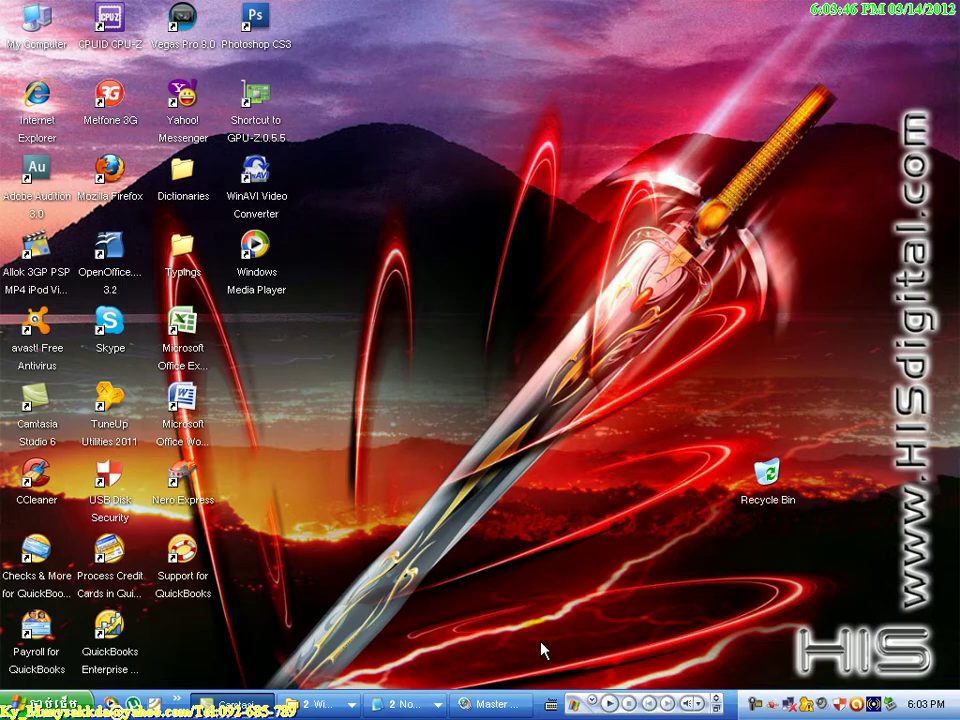